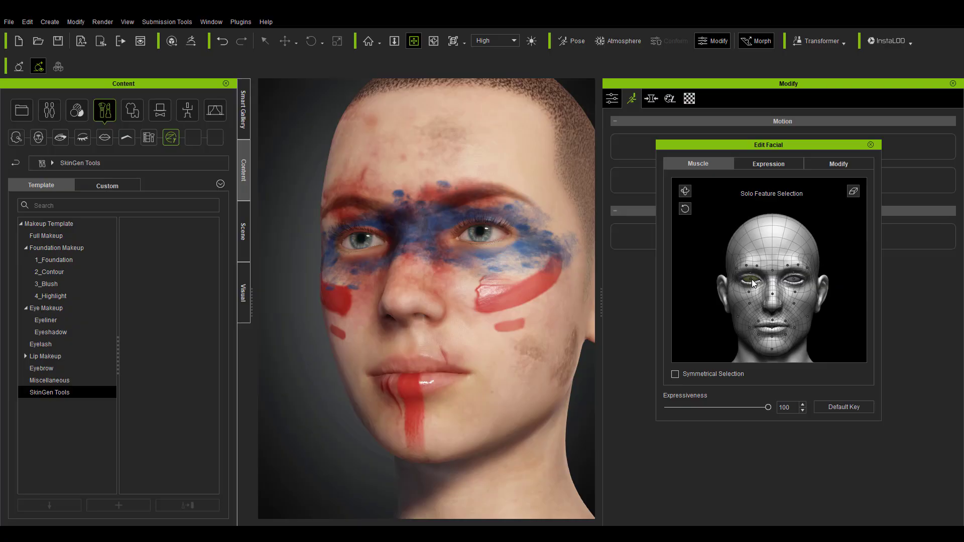
Select both eyes together on the muscle face map of the facial editor.
left_click(753, 282)
left_click(793, 280, "ctrl")
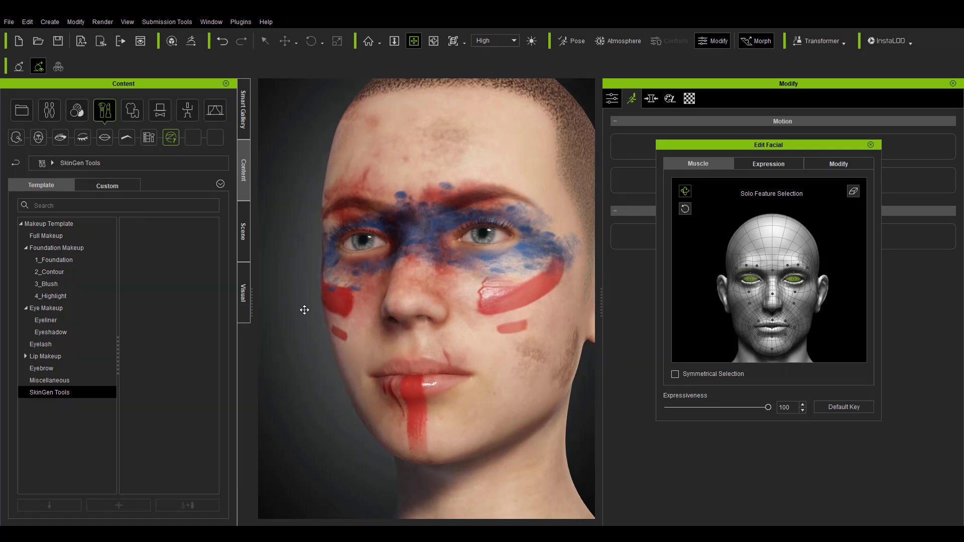
left_click_drag(304, 310, 441, 308)
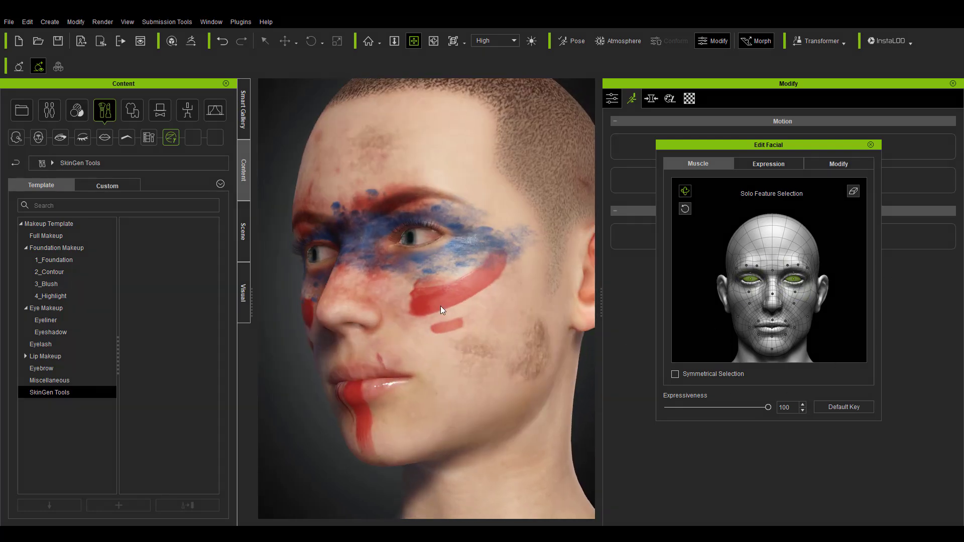
left_click(601, 314)
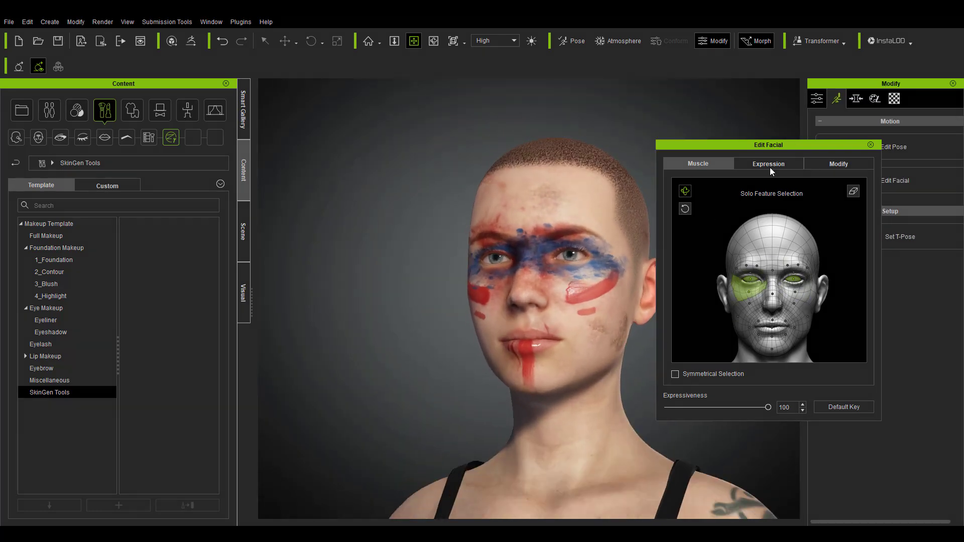
left_click_drag(780, 321, 690, 217)
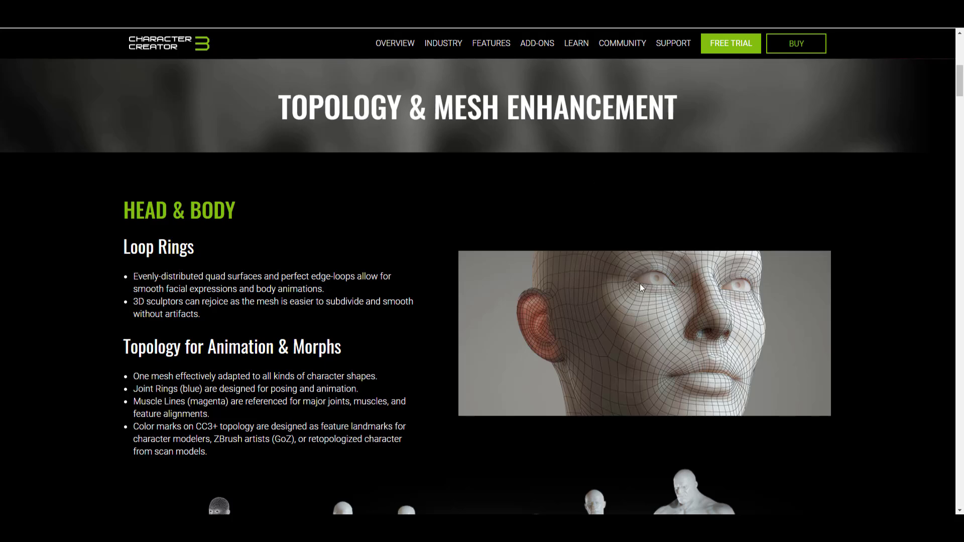
Review the Topology & Mesh Enhancement section of the Character Creator 3 web page, covering head, body, hands and eye mesh structure.
scroll(640, 287, "down", 2)
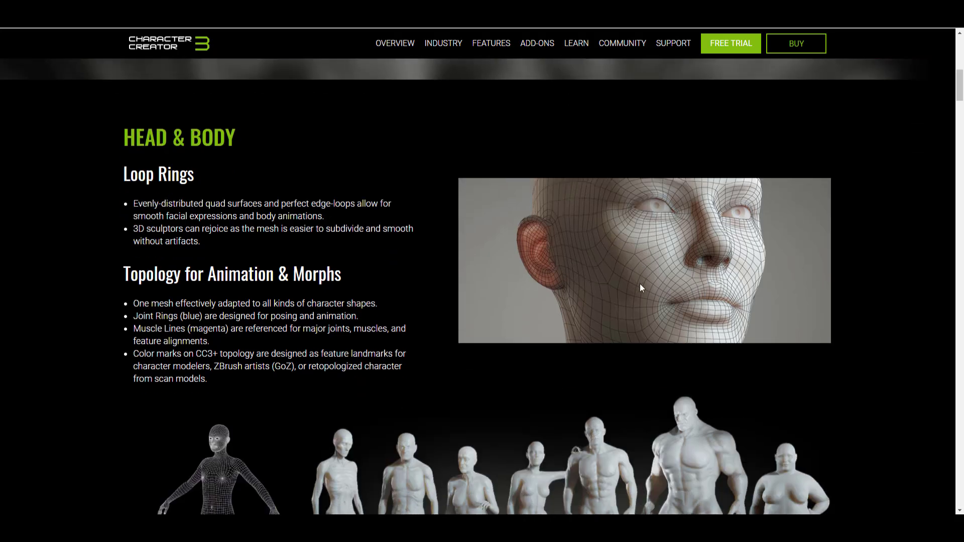
scroll(640, 284, "down", 10)
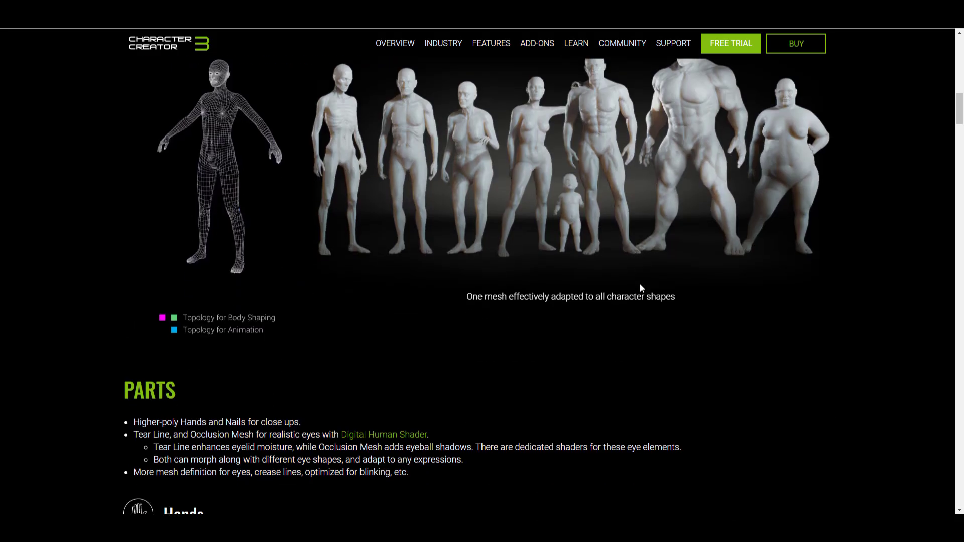
scroll(640, 287, "down", 4)
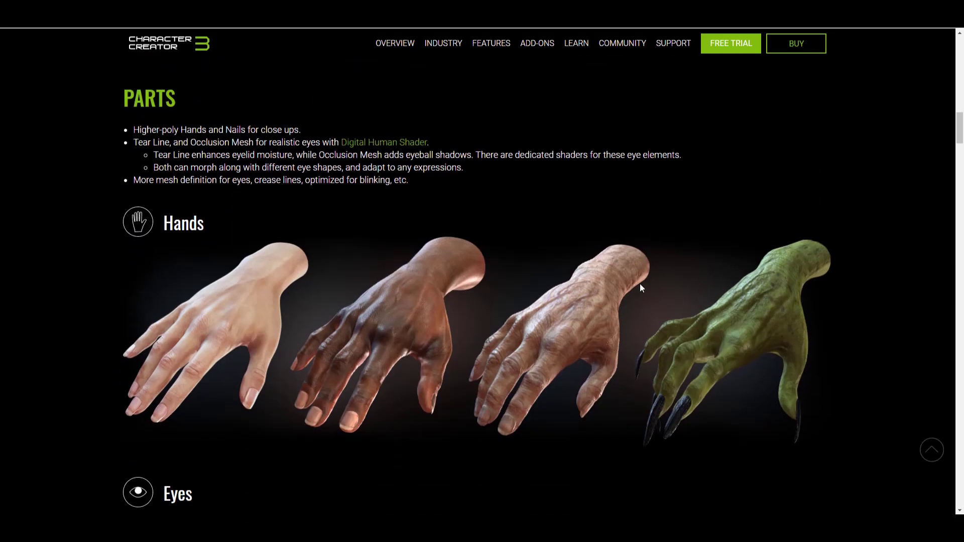
scroll(639, 284, "down", 2)
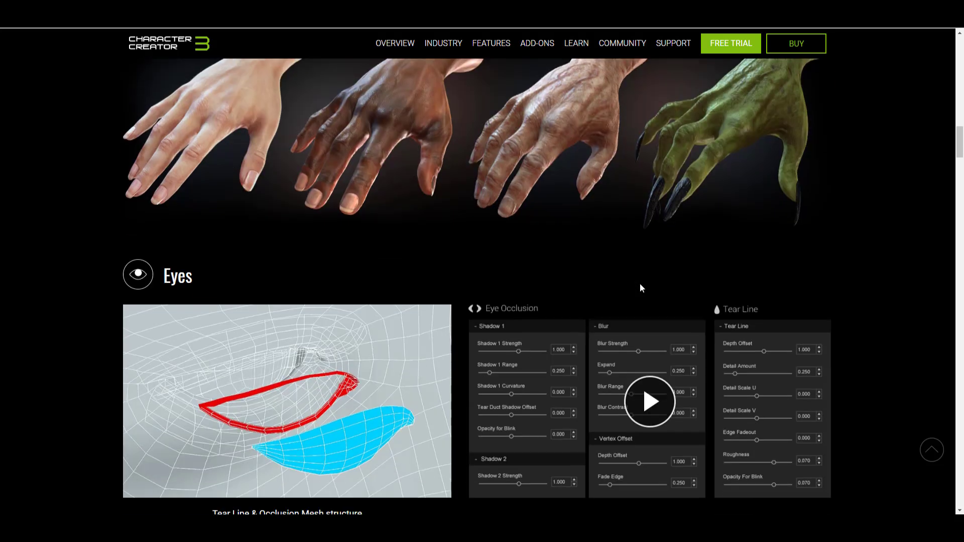
scroll(639, 284, "down", 4)
scroll(639, 283, "up", 2)
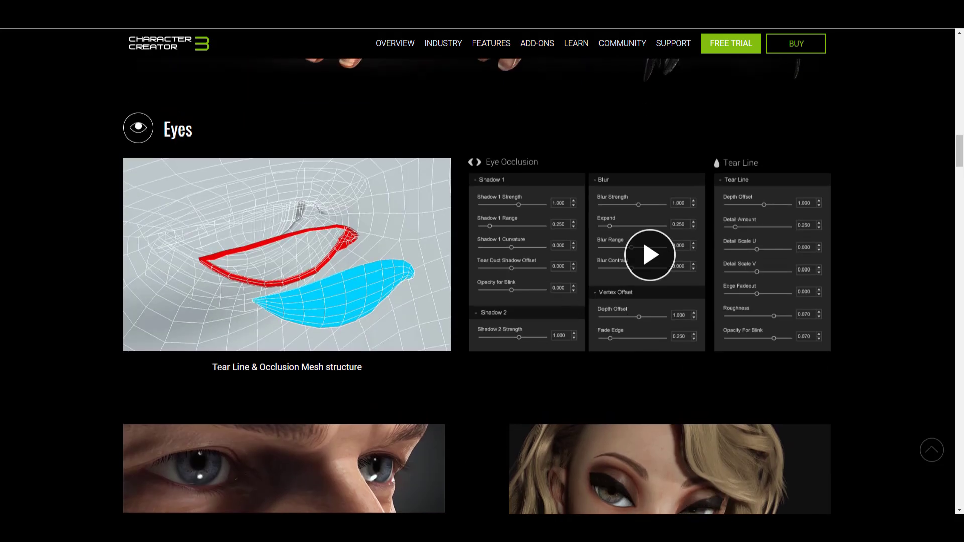
left_click_drag(212, 366, 392, 372)
left_click(396, 374)
scroll(396, 374, "down", 3)
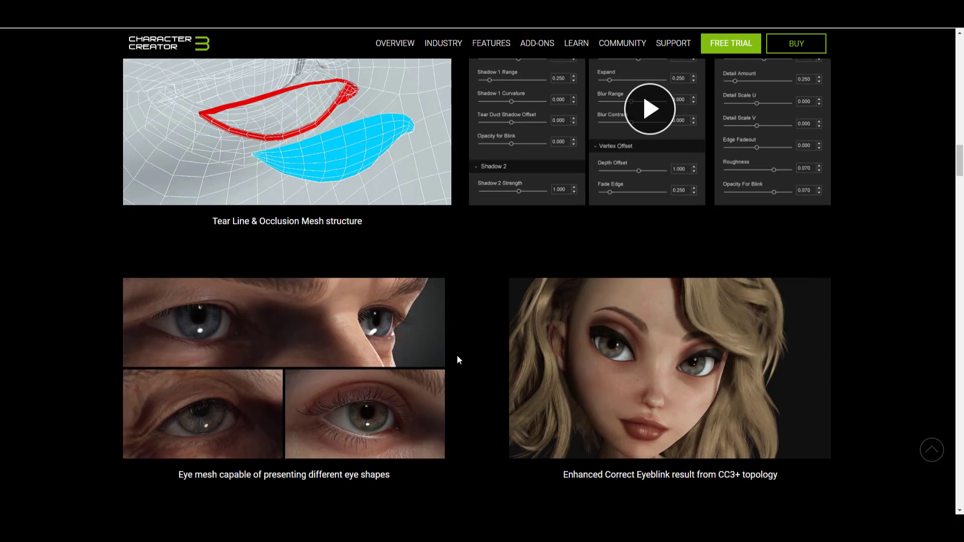
Review the UV Optimization and Upgraded Skinning & Rigging sections of the web page.
scroll(456, 354, "down", 8)
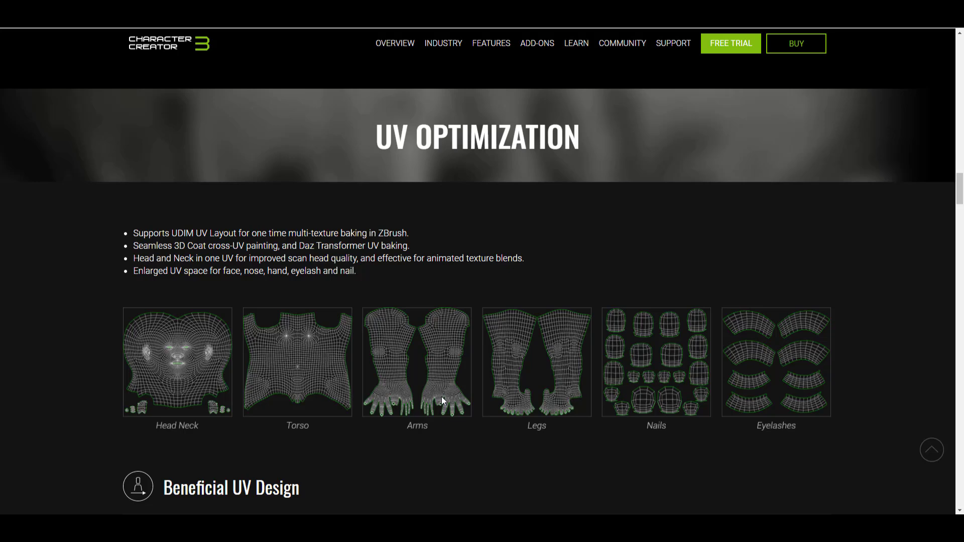
scroll(442, 396, "down", 8)
scroll(362, 366, "down", 4)
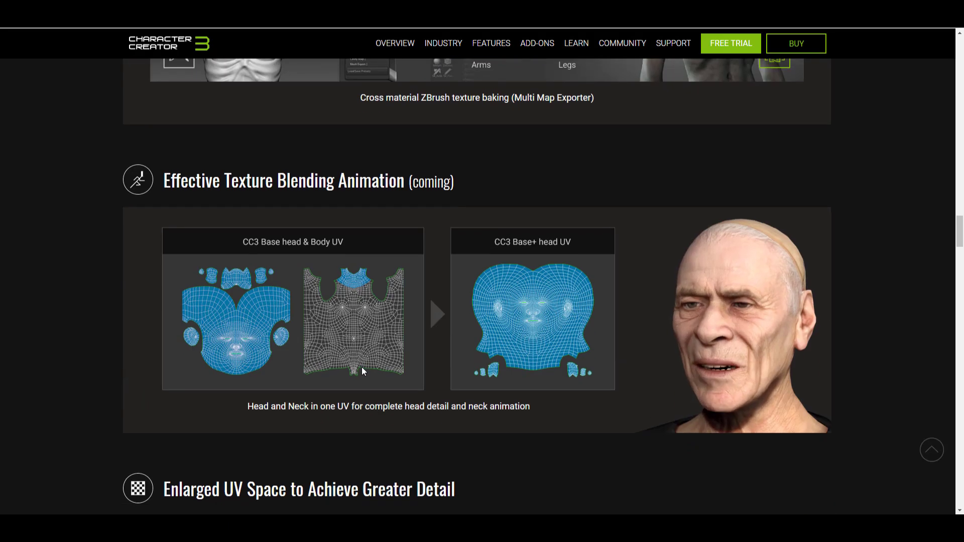
scroll(363, 371, "down", 7)
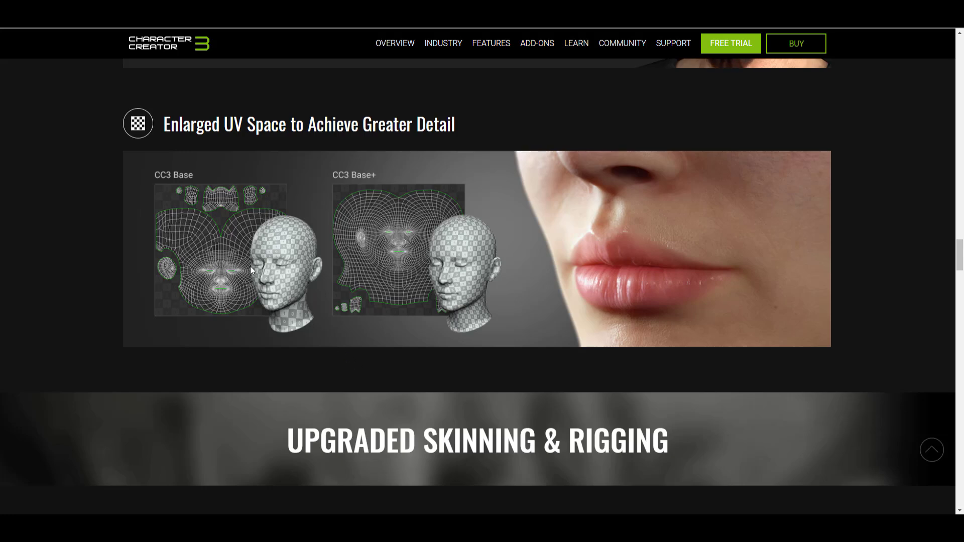
scroll(251, 270, "down", 15)
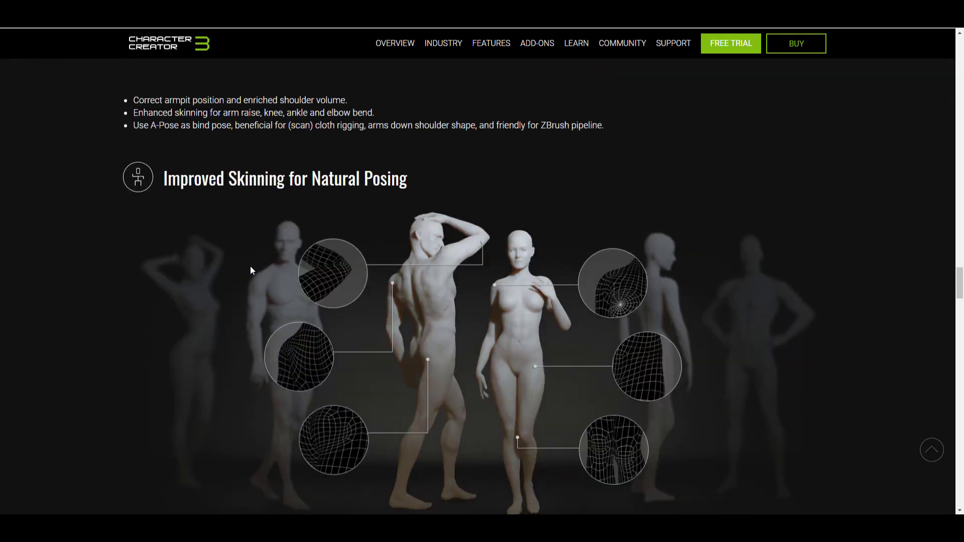
scroll(251, 266, "down", 15)
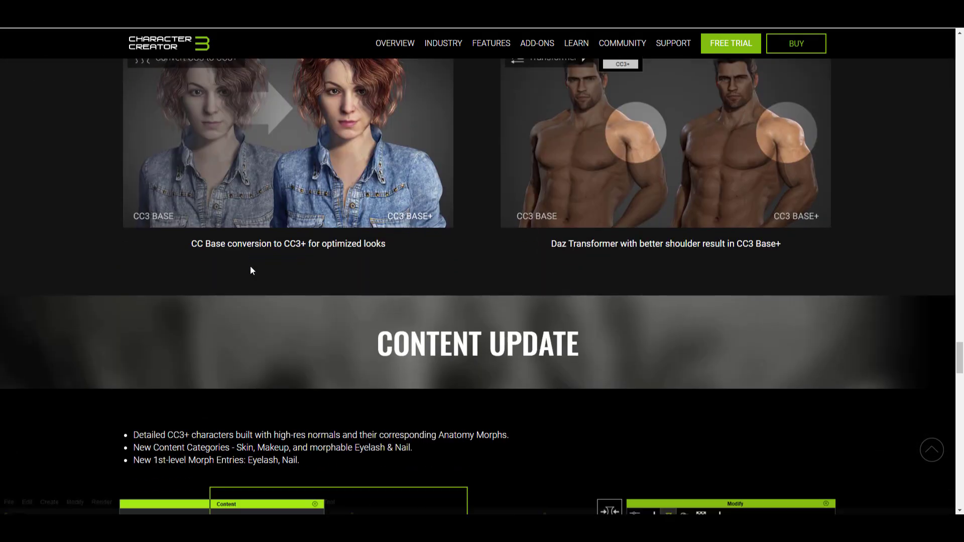
Examine the Content Update section, the Ultimate Digital Human bundle and the Comparison of CC Base Generations table.
scroll(250, 266, "down", 2)
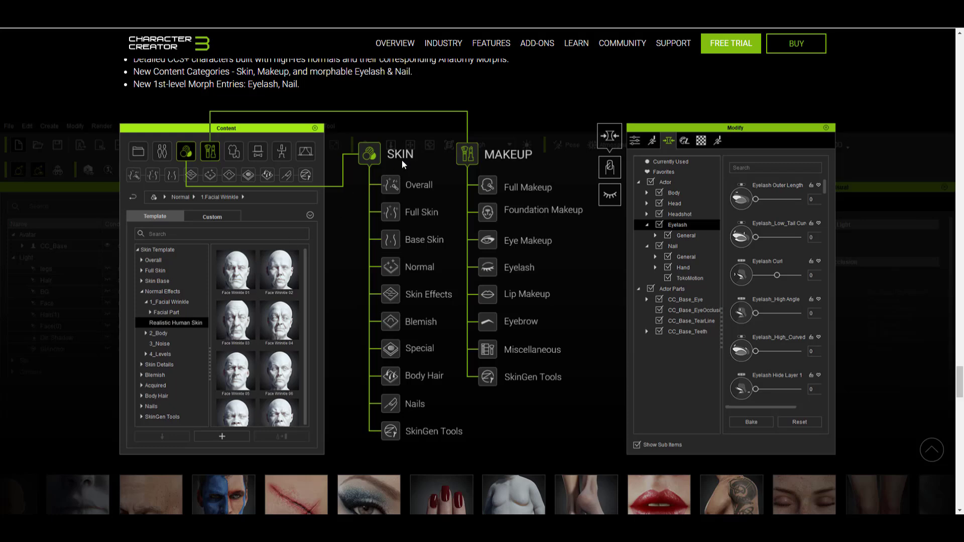
scroll(402, 164, "down", 6)
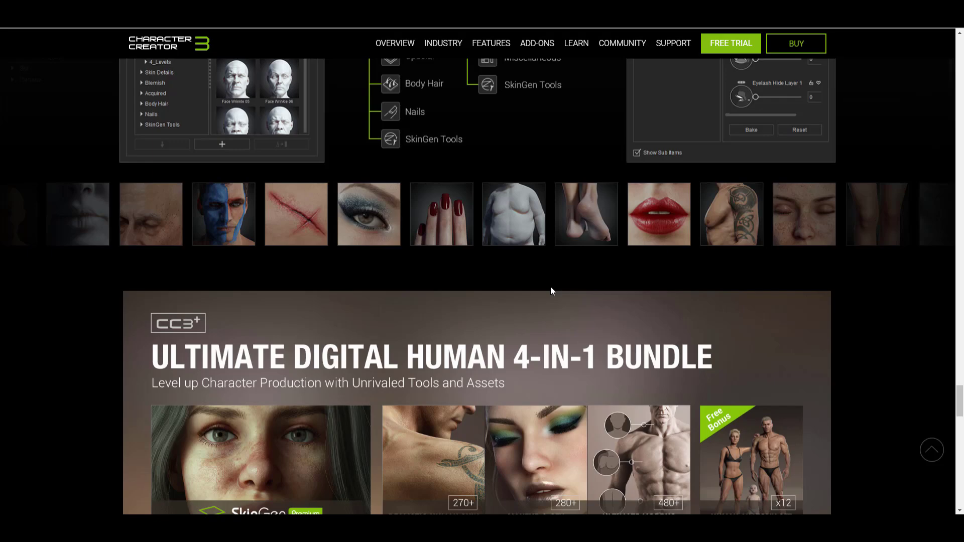
scroll(551, 290, "down", 7)
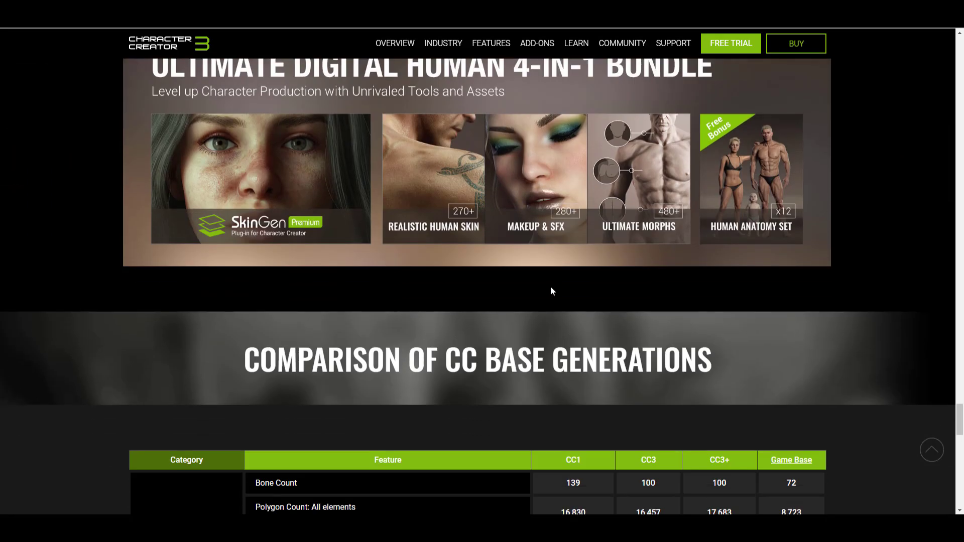
scroll(551, 286, "down", 15)
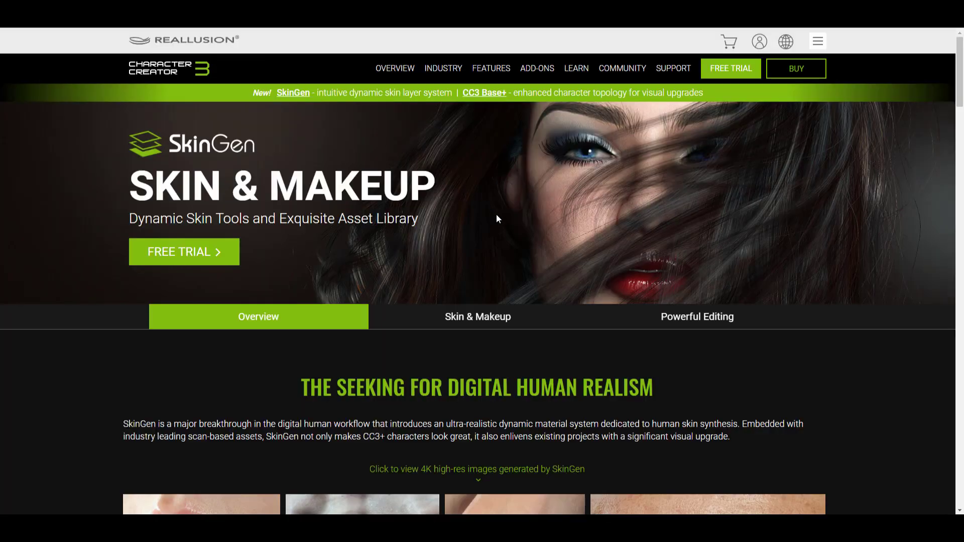
Browse the full-size sample renders in the SkinGen overview gallery, starting with the lips image.
scroll(497, 218, "down", 9)
scroll(496, 215, "up", 2)
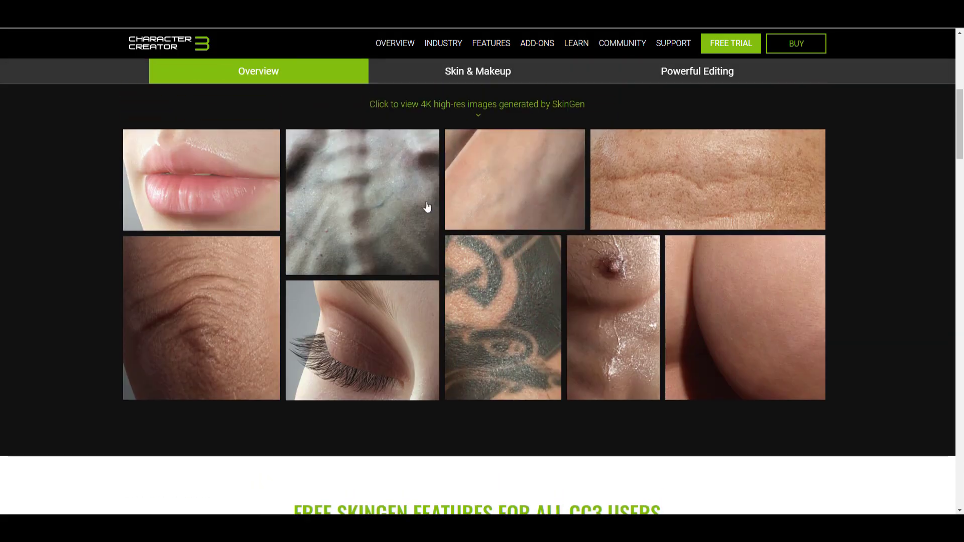
left_click(181, 161)
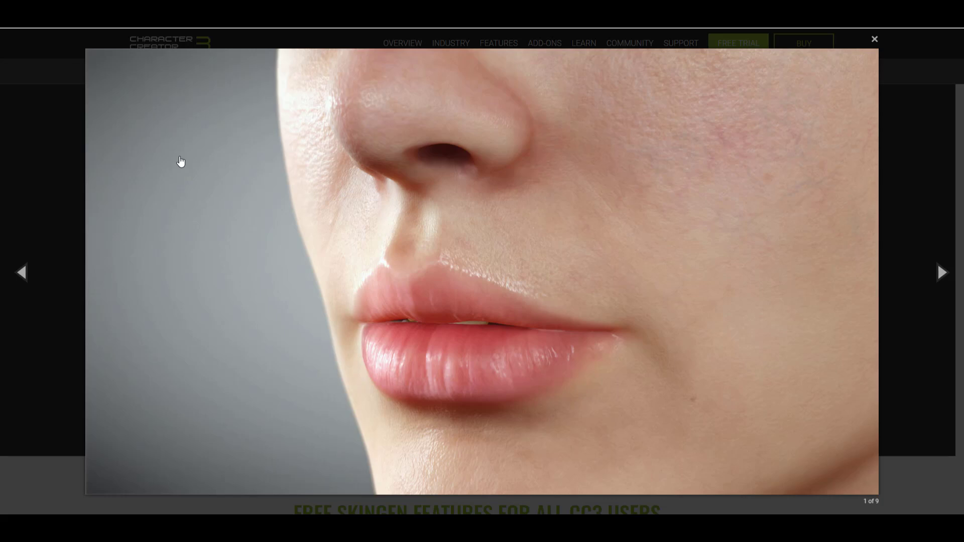
left_click(181, 161)
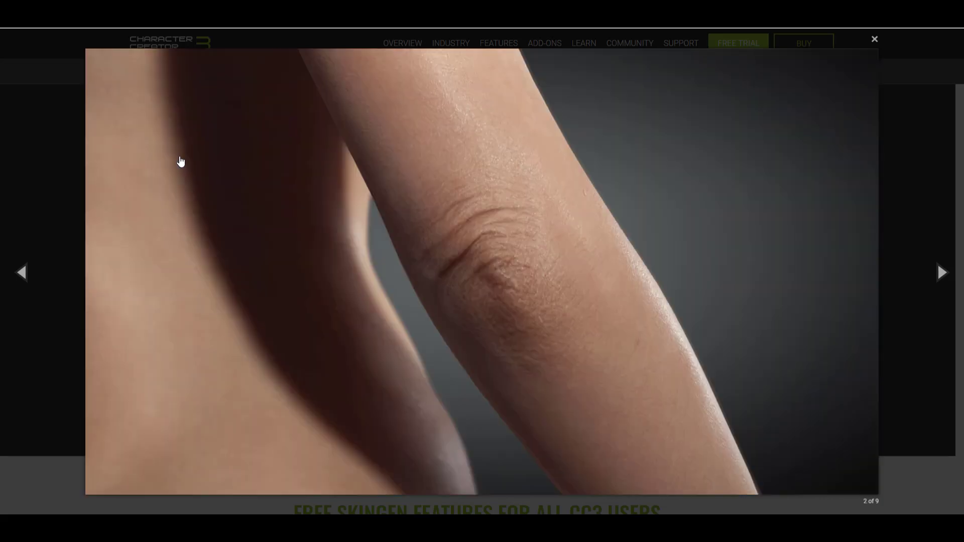
left_click(181, 161)
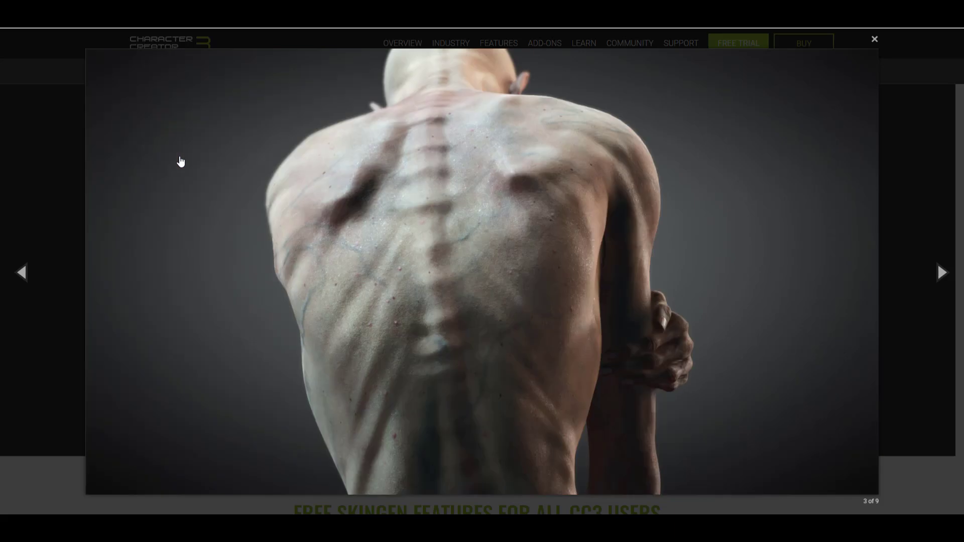
left_click(181, 161)
left_click(180, 161)
left_click(181, 161)
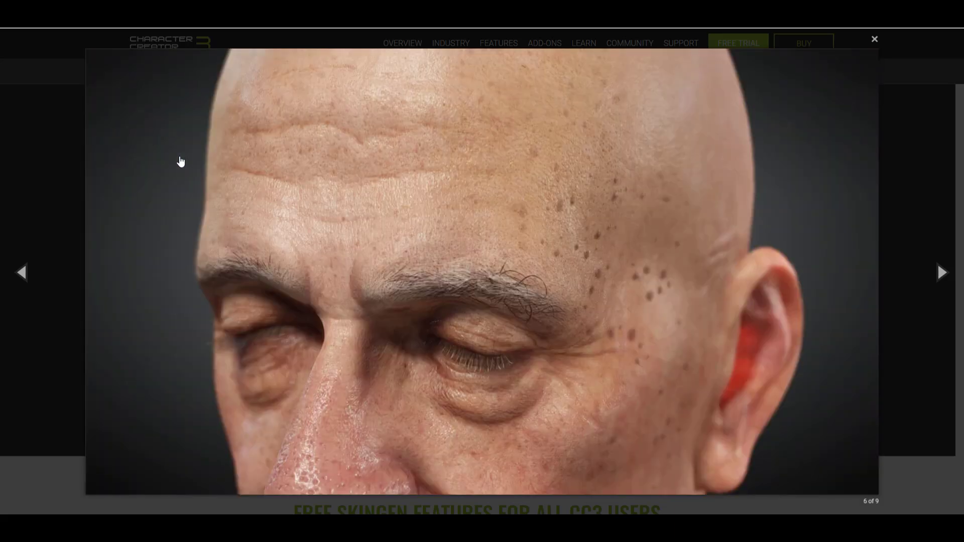
left_click(181, 161)
left_click(181, 161)
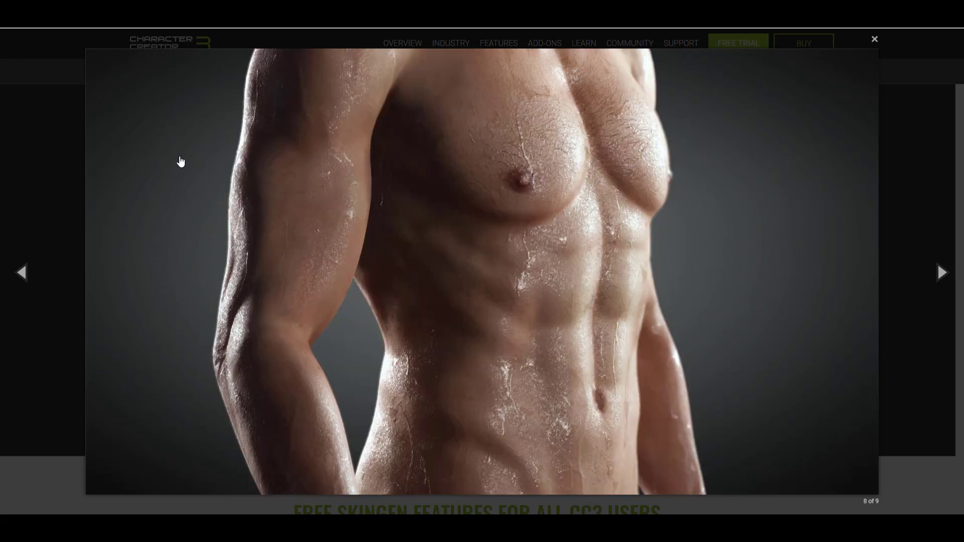
left_click(180, 161)
left_click(181, 161)
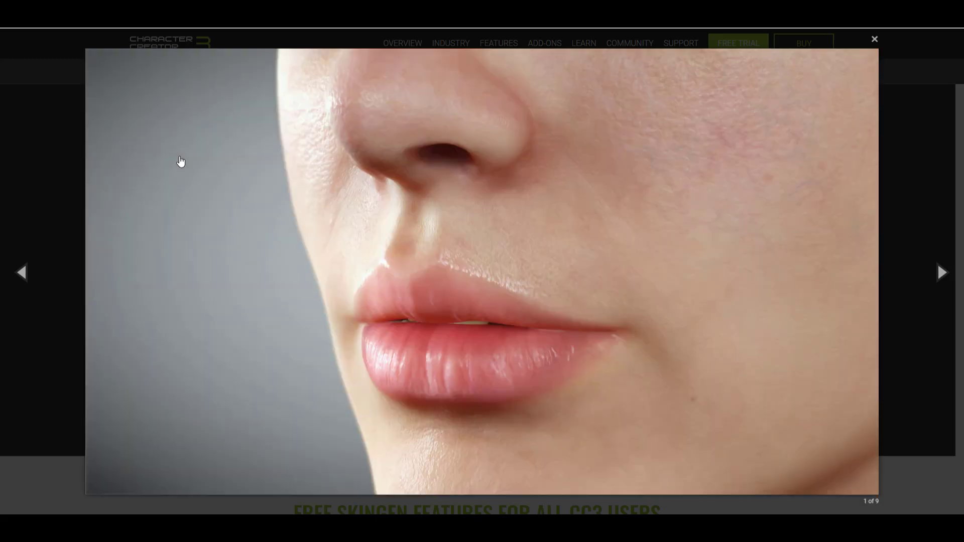
left_click(181, 161)
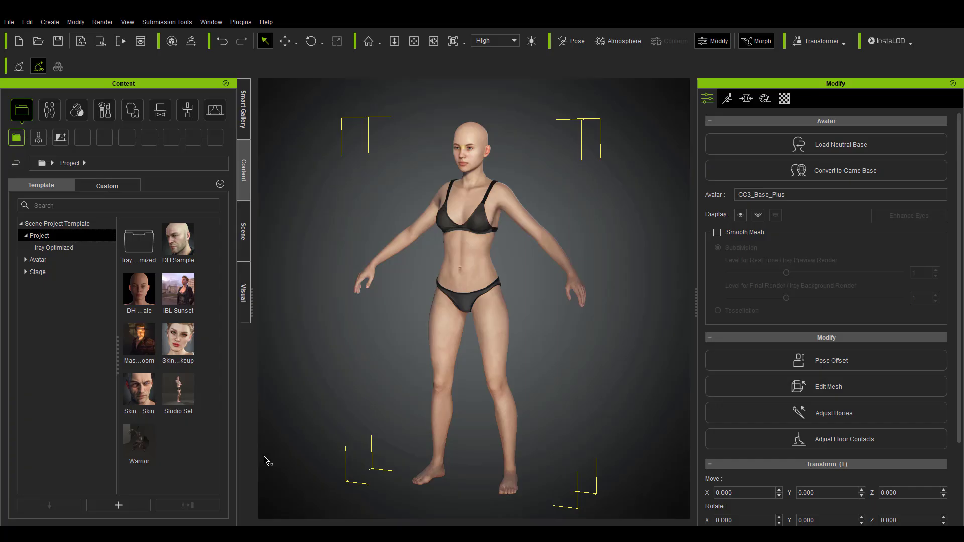
In Character Creator, inspect the CC3_Base_Plus avatar's head up close from several angles, including the skin, nose and eye area.
scroll(542, 119, "up", 4)
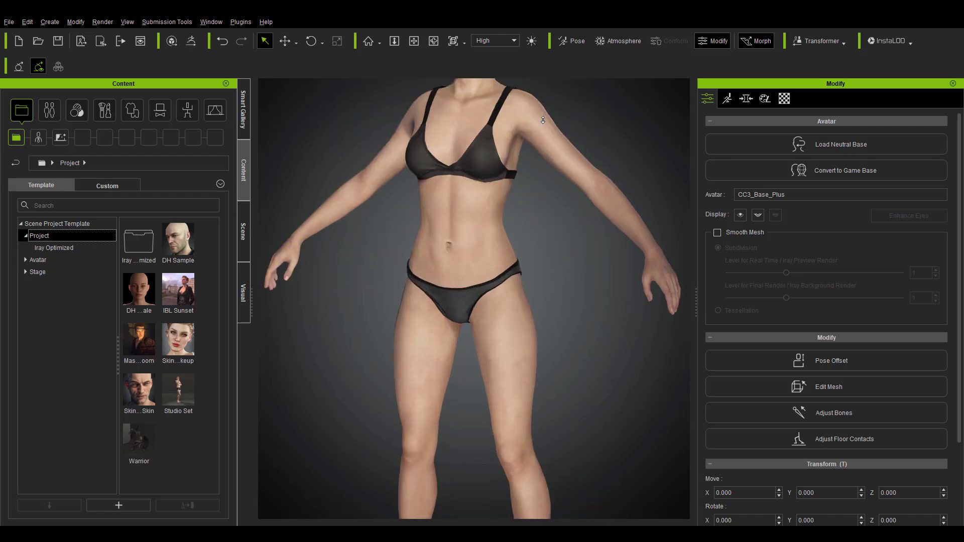
scroll(542, 119, "up", 5)
middle_click_drag(533, 114, 530, 452)
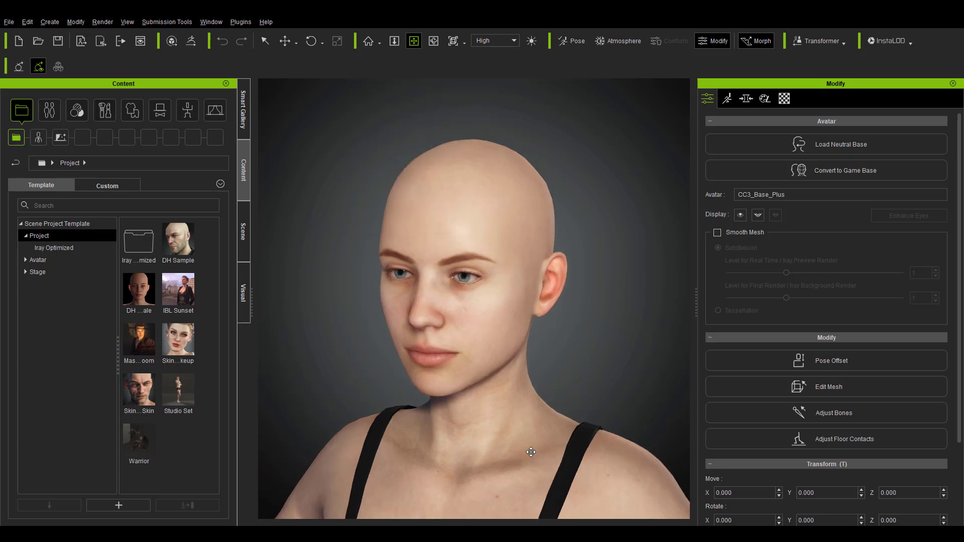
scroll(531, 452, "up", 4)
middle_click_drag(372, 439, 403, 433)
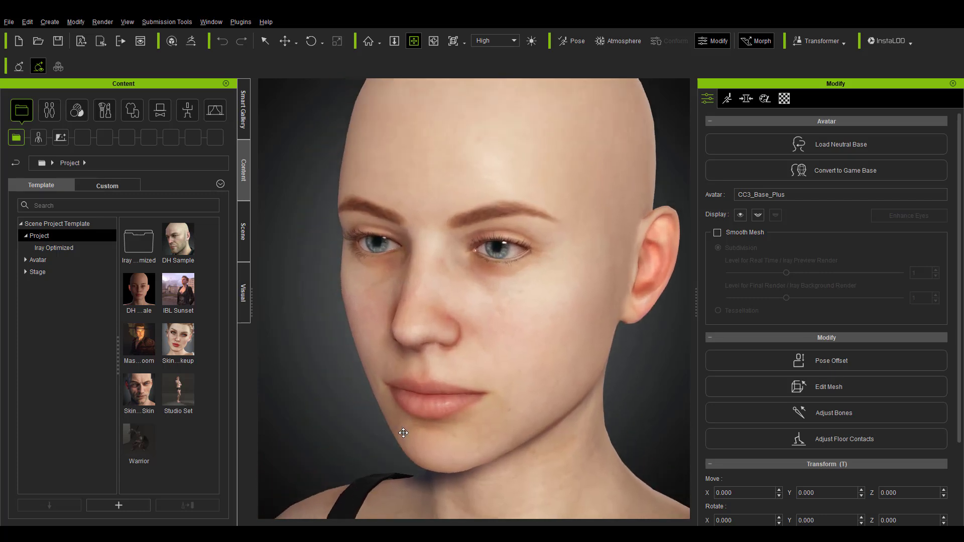
right_click_drag(404, 433, 535, 269)
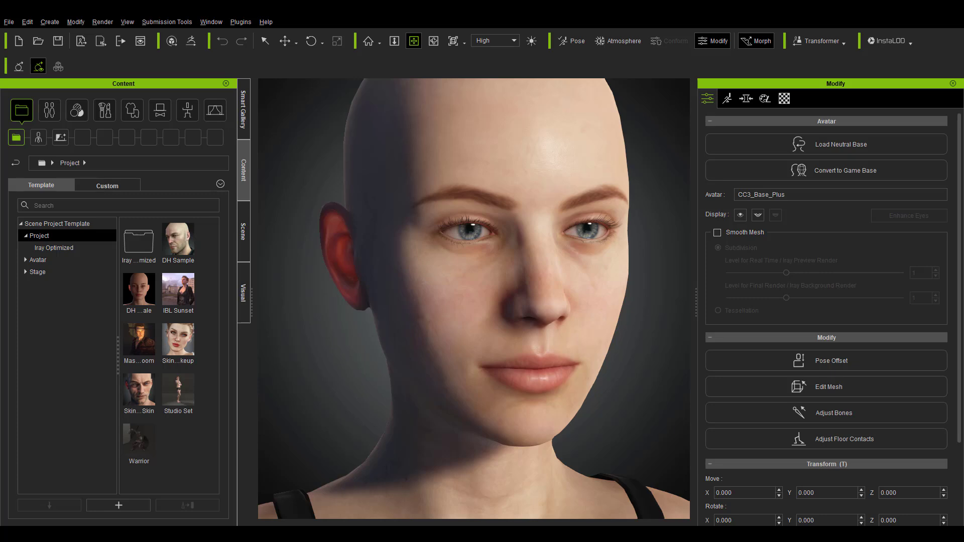
mouse_move(404, 262)
right_mouse_down()
mouse_move(352, 254)
mouse_move(399, 270)
right_mouse_up()
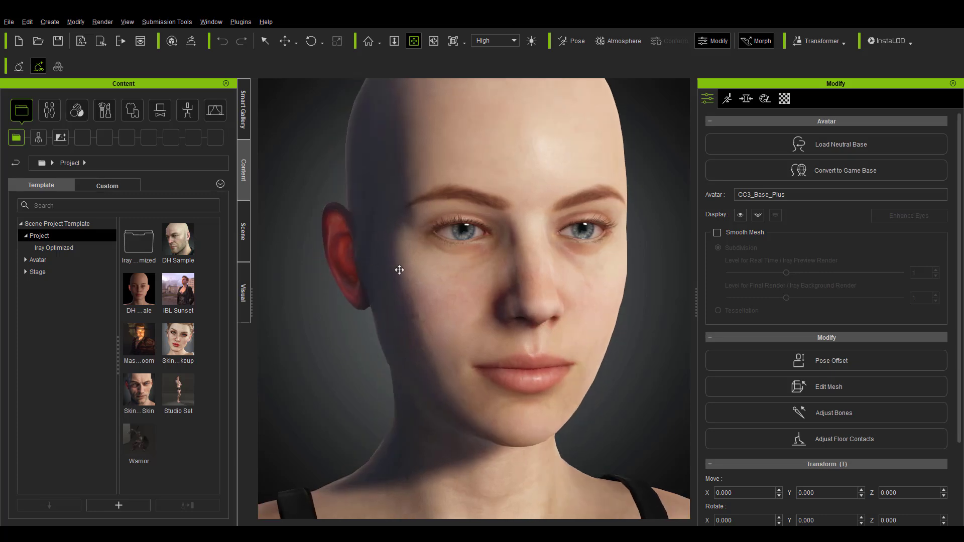
right_click_drag(612, 340, 502, 301)
scroll(502, 301, "up", 5)
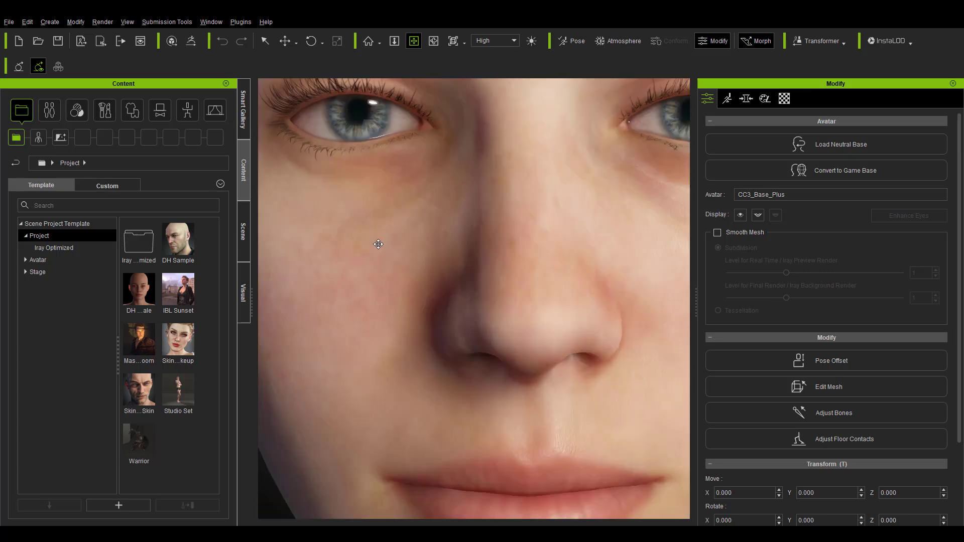
middle_click_drag(378, 244, 440, 350)
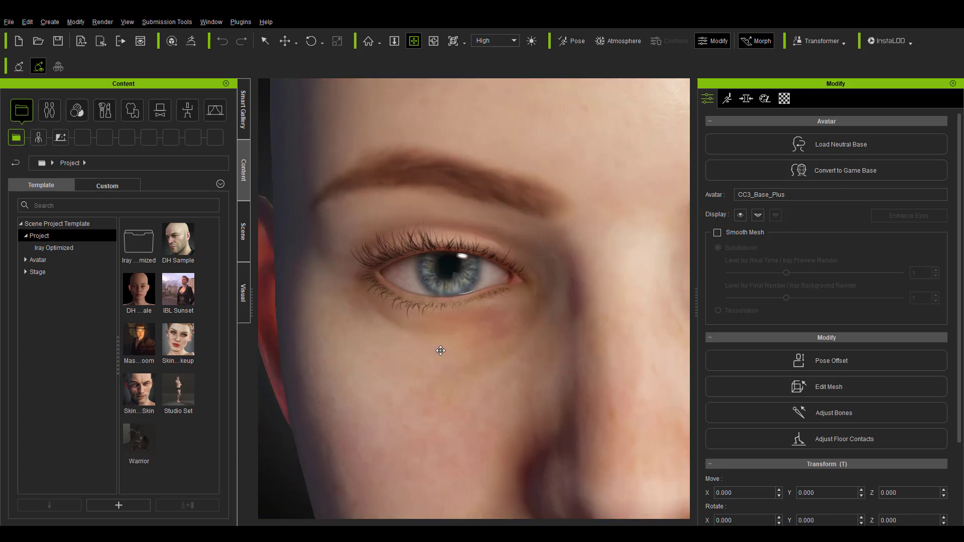
right_click_drag(499, 389, 546, 359)
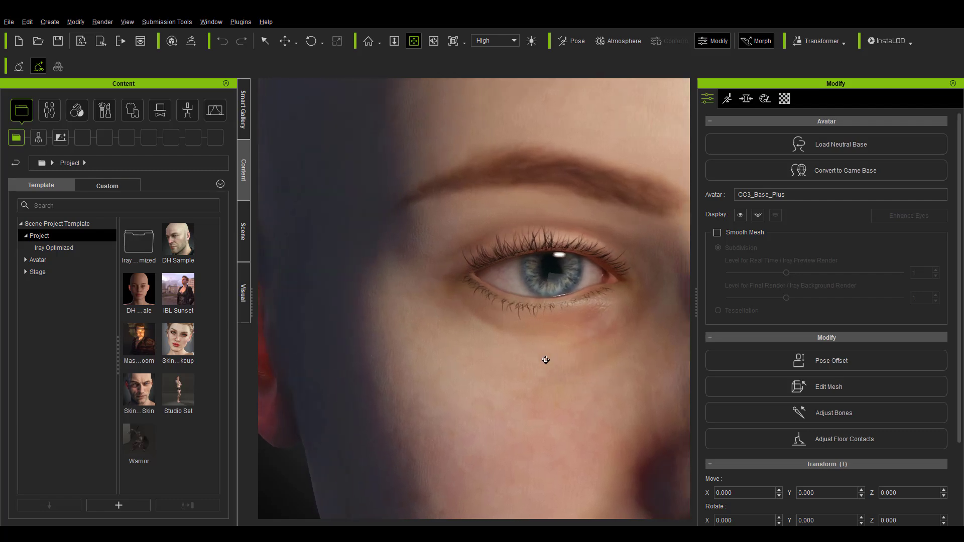
Examine the avatar's eye, eyelashes and surrounding skin texture up close, and view the whole head.
scroll(545, 360, "up", 3)
scroll(544, 360, "down", 2)
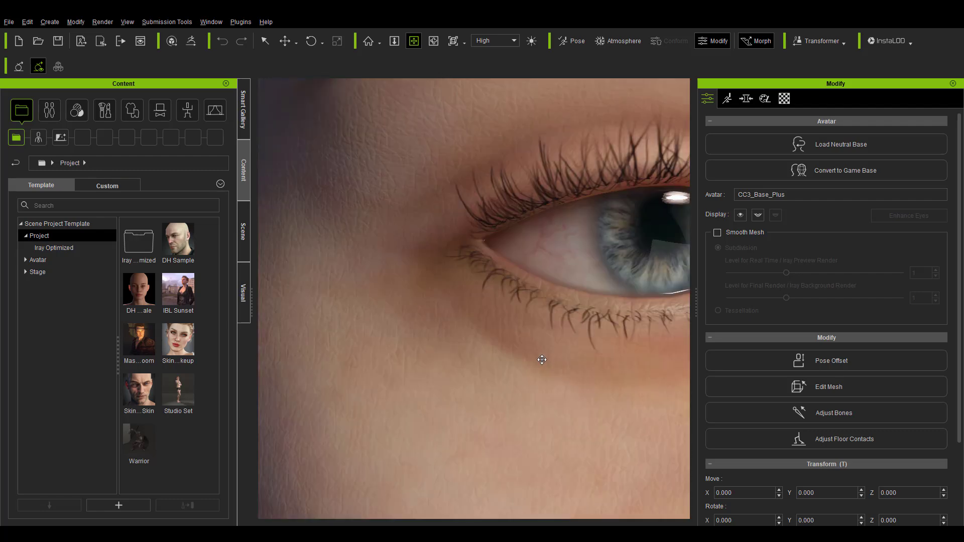
scroll(452, 321, "down", 5)
scroll(442, 315, "up", 4)
scroll(442, 316, "up", 5)
scroll(443, 316, "down", 3)
scroll(443, 315, "down", 5)
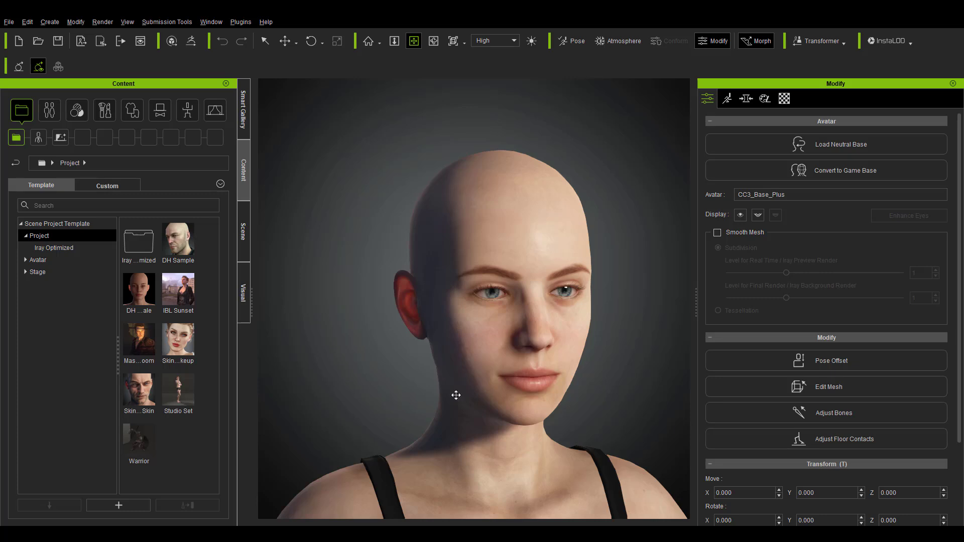
Turn on Smooth Mesh with Subdivision for the CC3_Base_Plus avatar.
middle_click_drag(591, 385, 580, 323)
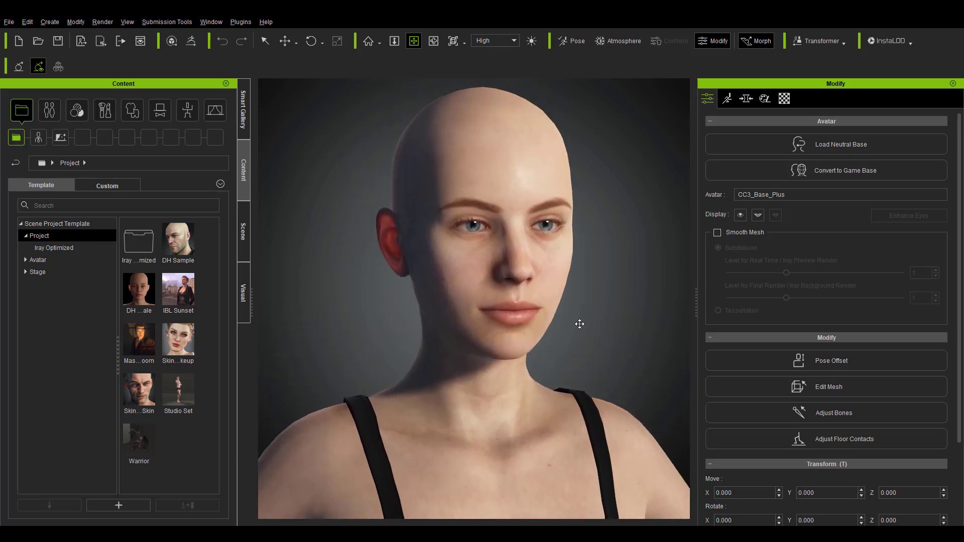
left_click(717, 233)
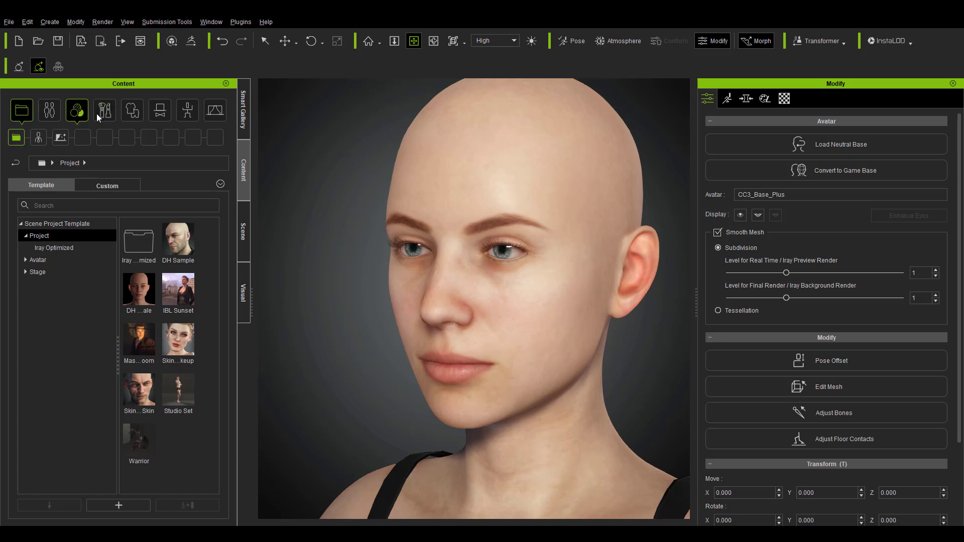
Browse the Full Skin and Skin Base templates and the Acquired skin categories, including Dirt, Scar, Liquid and Scales.
left_click(80, 111)
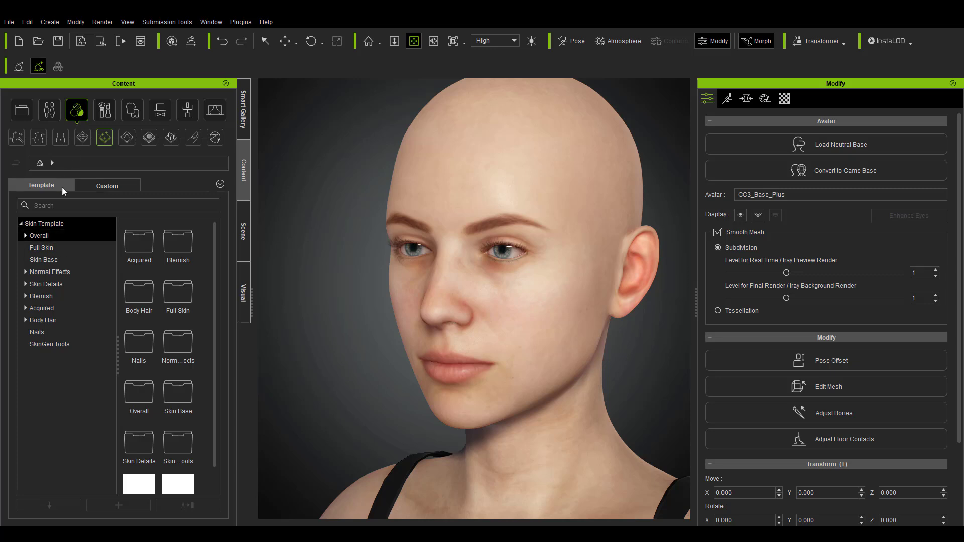
left_click(47, 247)
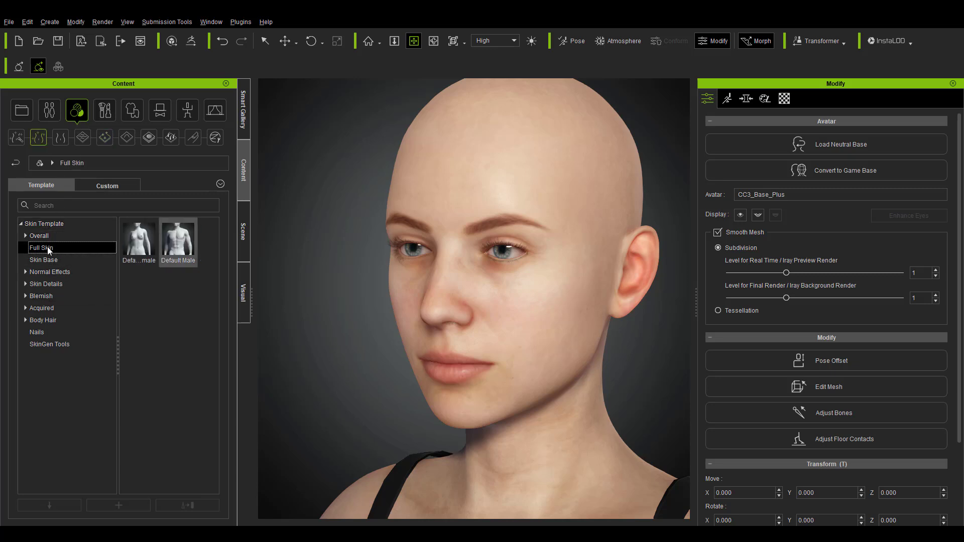
left_click(50, 260)
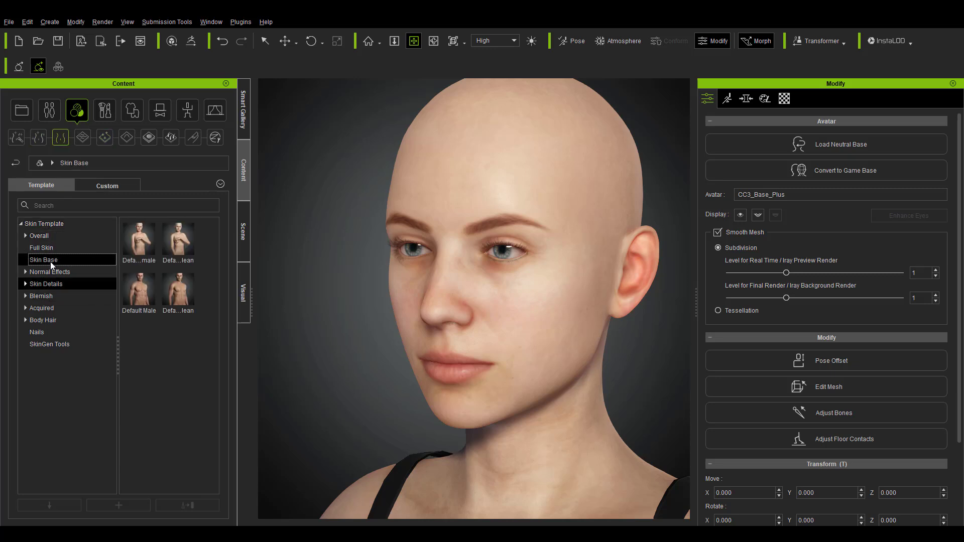
left_click(27, 308)
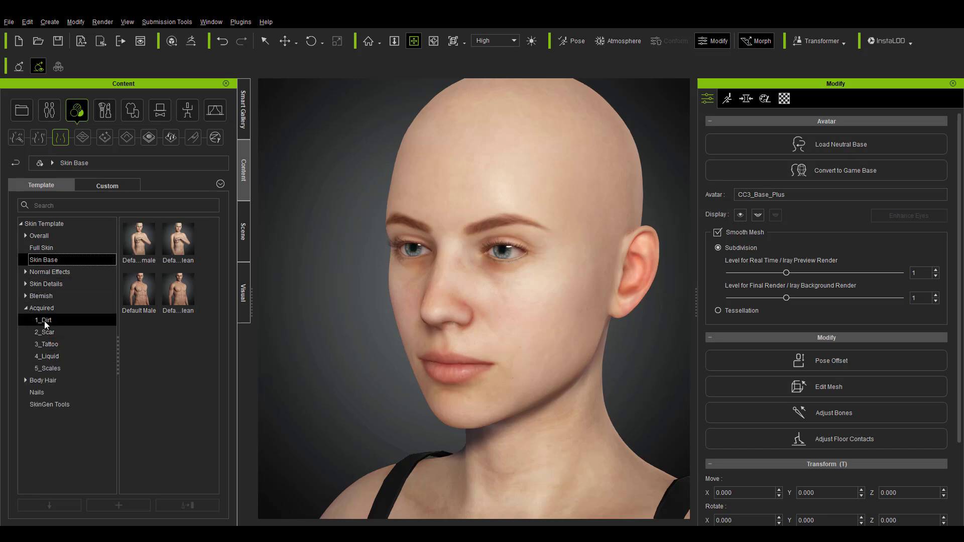
left_click(44, 321)
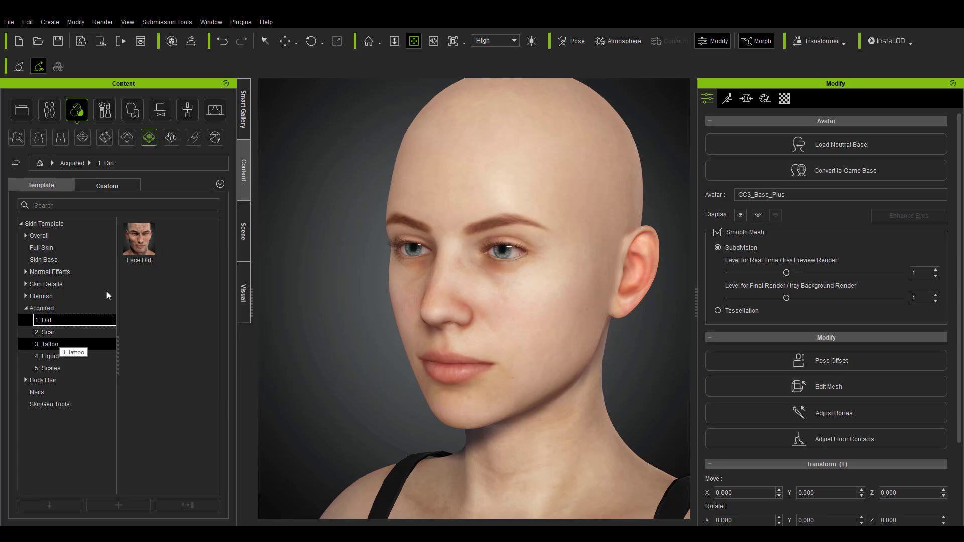
left_click(45, 332)
left_click(61, 355)
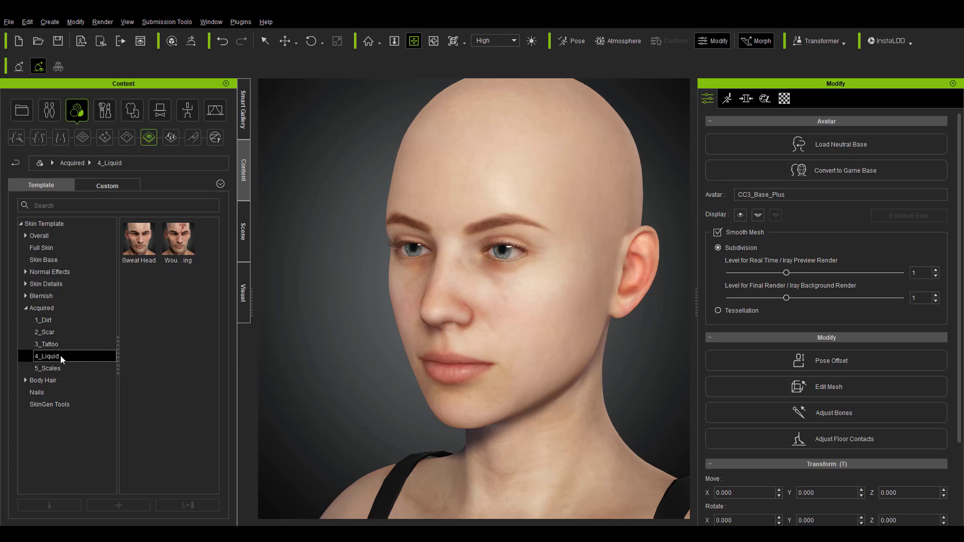
left_click(50, 370)
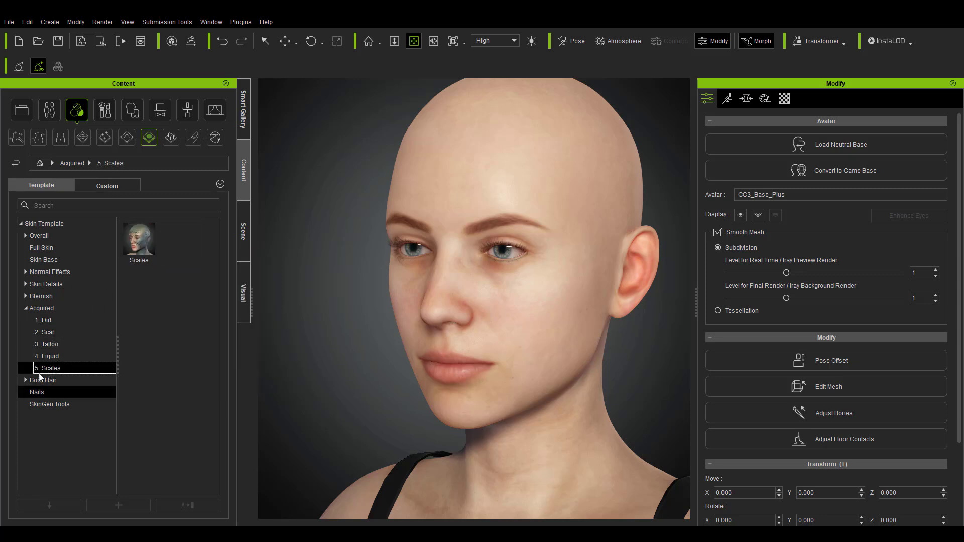
Browse the Beard and Scalp templates under Body Hair, list the Blemish categories, and view the face up close.
left_click(25, 380)
left_click(48, 392)
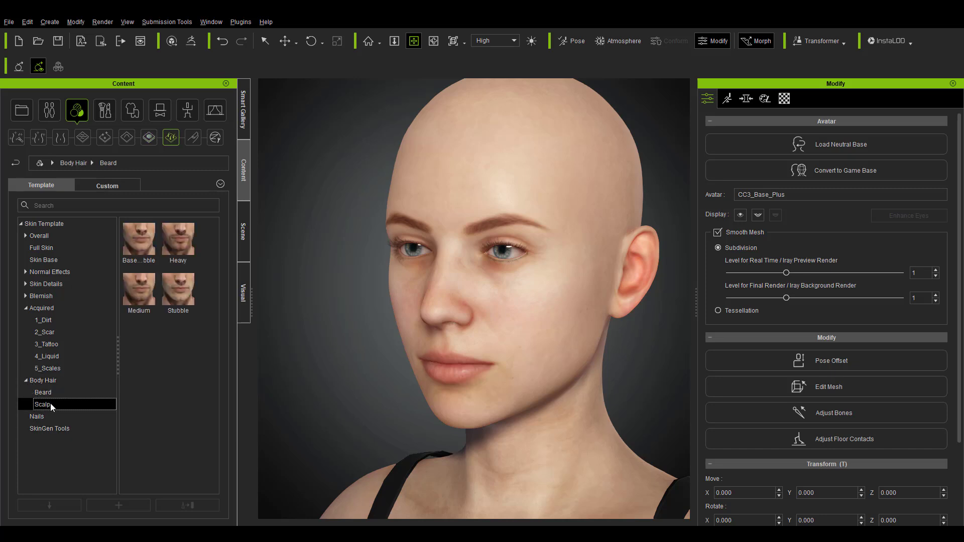
left_click(50, 404)
left_click(25, 296)
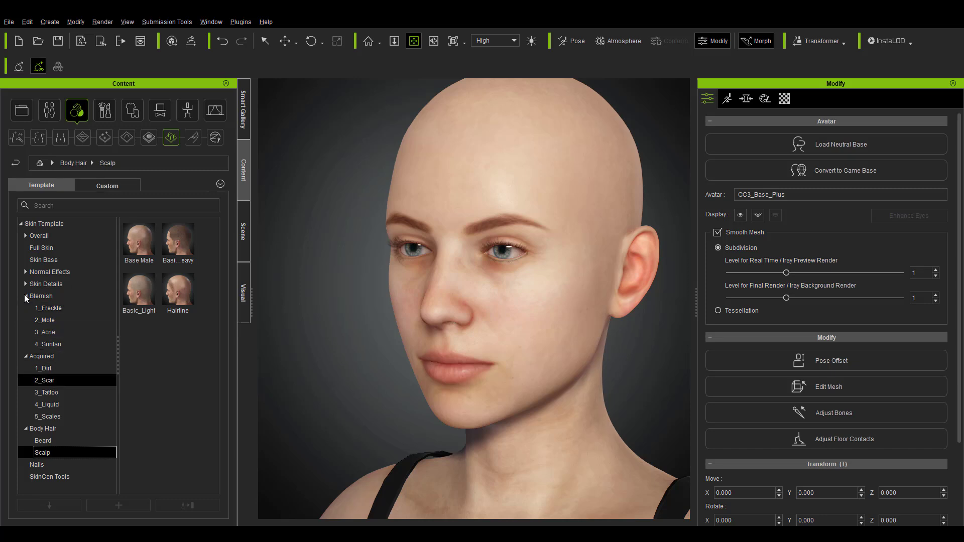
scroll(437, 286, "up", 5)
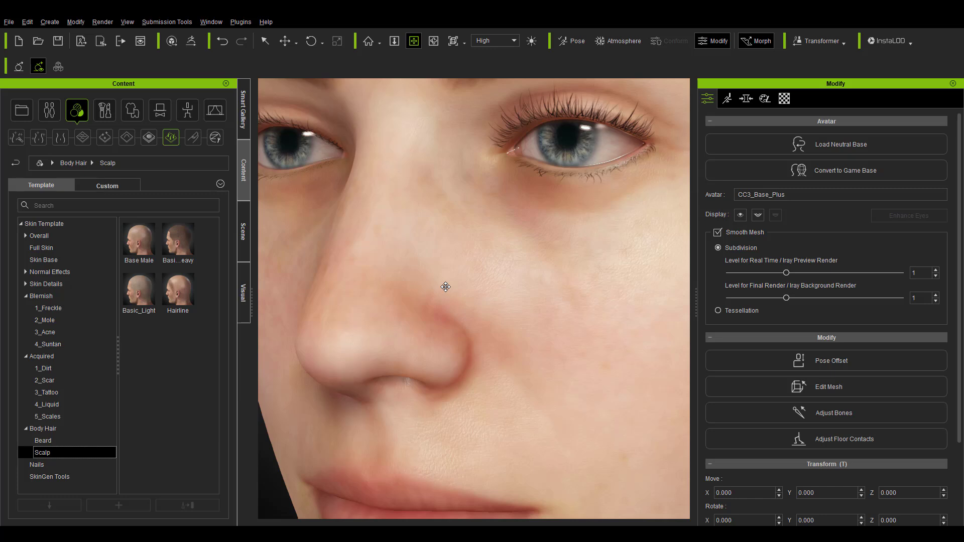
Activate the skin layer editor for the avatar's Head material and frame the face closely.
left_click(765, 100)
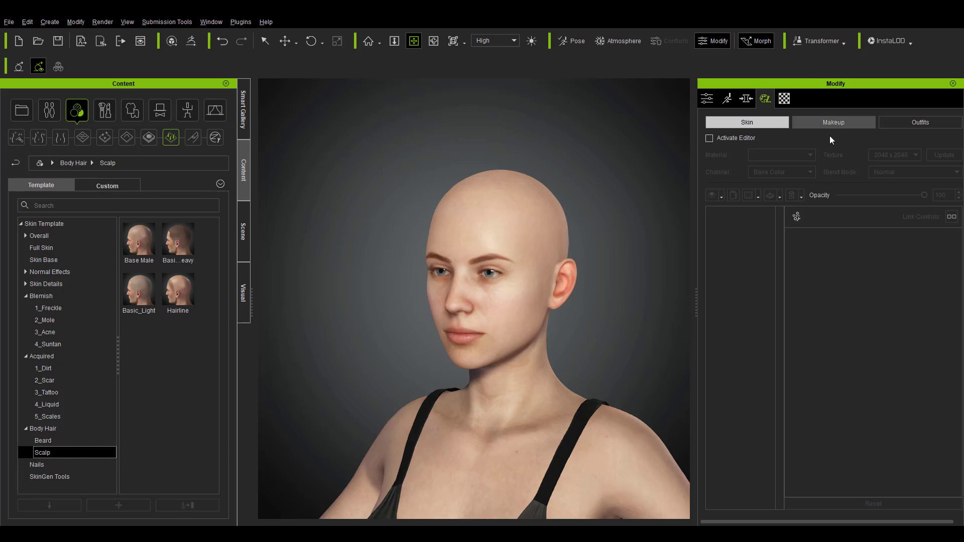
left_click(703, 135)
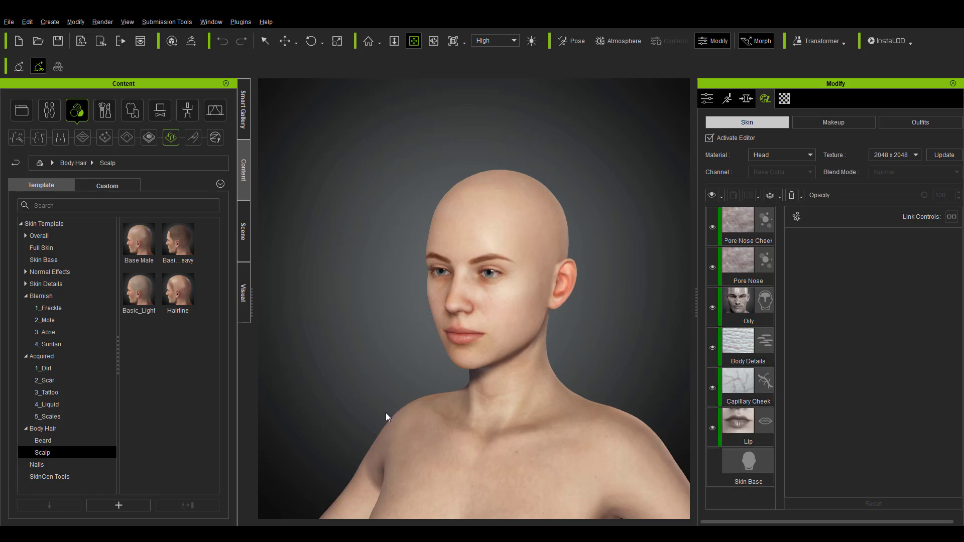
scroll(480, 346, "up", 5)
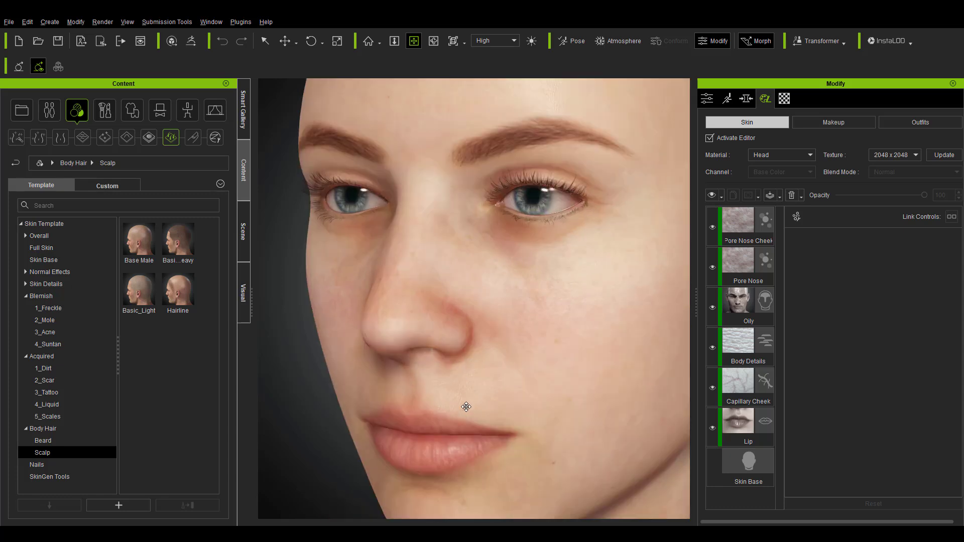
left_click(740, 467)
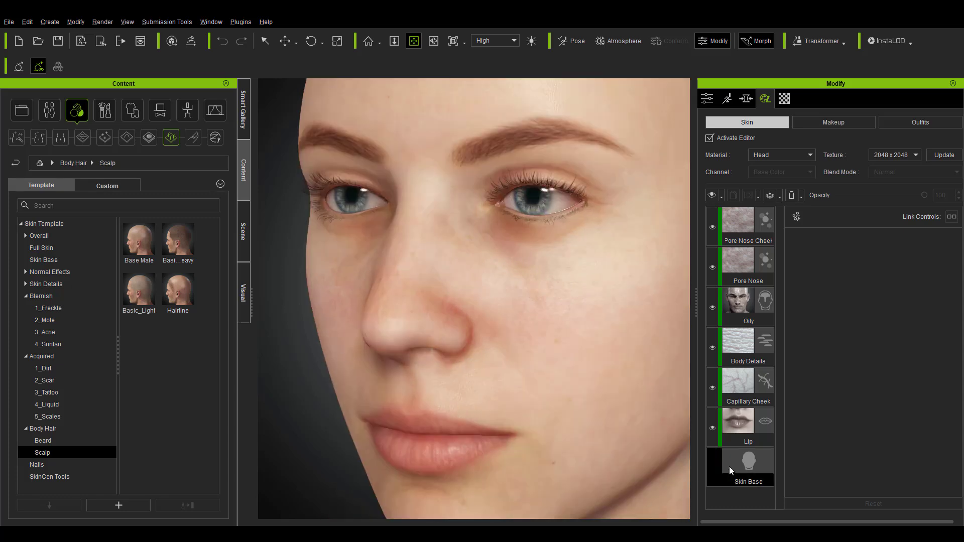
Select the Lip skin layer and set the Strength value directly above its AO section to 0.23.
left_click(752, 425)
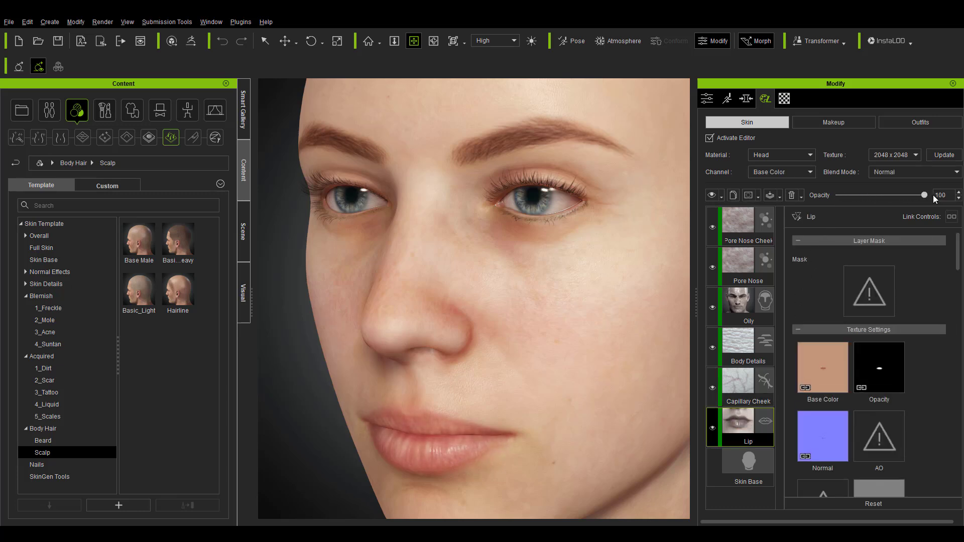
mouse_move(930, 194)
left_mouse_down()
mouse_move(823, 194)
mouse_move(930, 185)
left_mouse_up()
left_click_drag(958, 246, 959, 385)
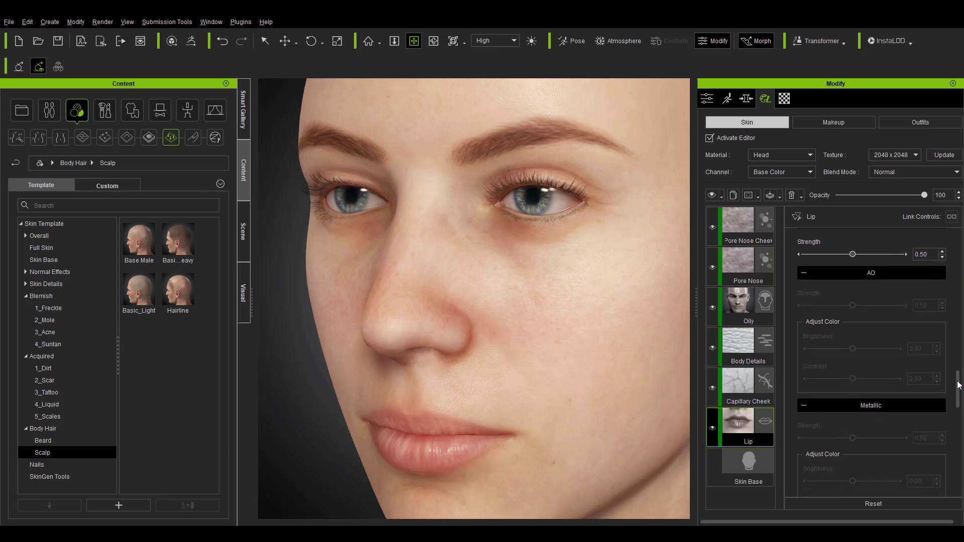
middle_click_drag(426, 454, 433, 432)
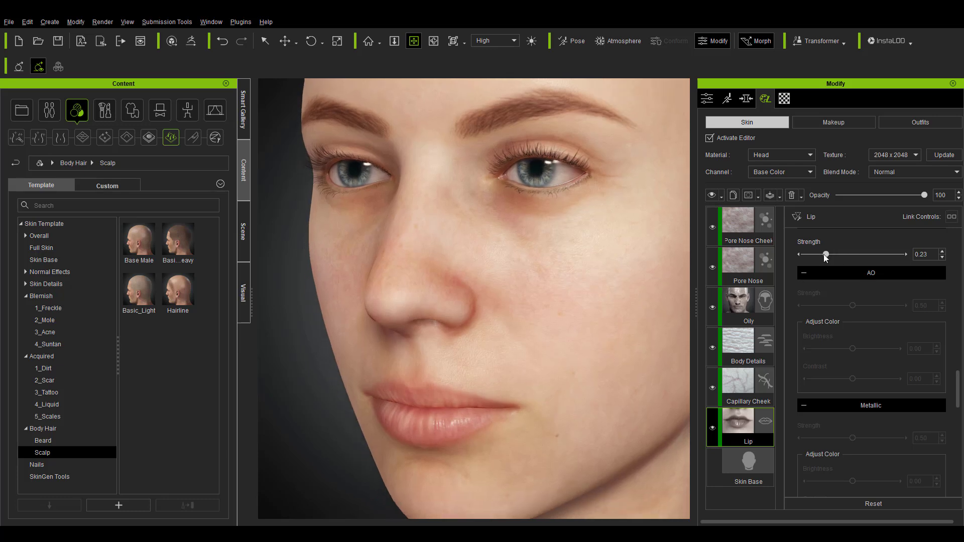
Set the Lip layer's Roughness strength to 0.19 and view the lips from the side.
left_click_drag(959, 391, 962, 436)
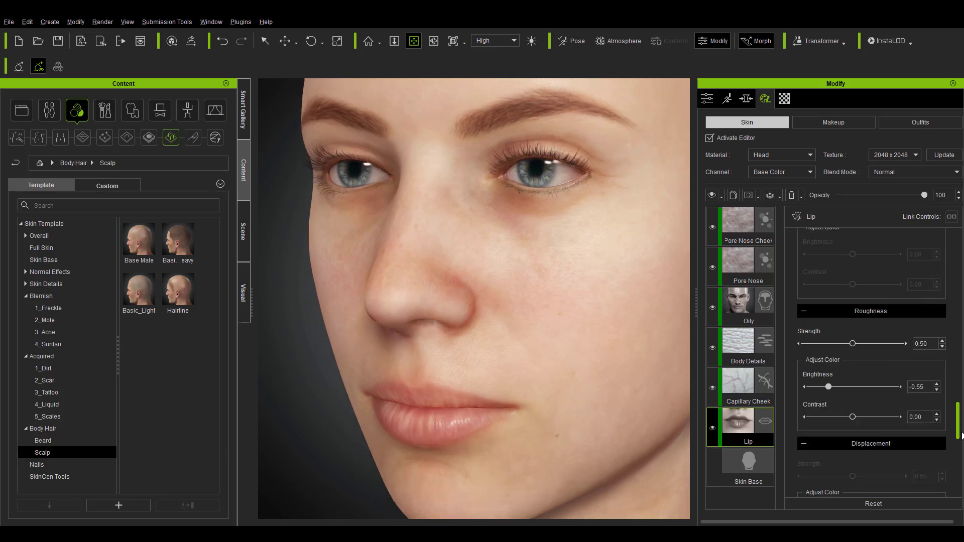
scroll(960, 435, "down", 2)
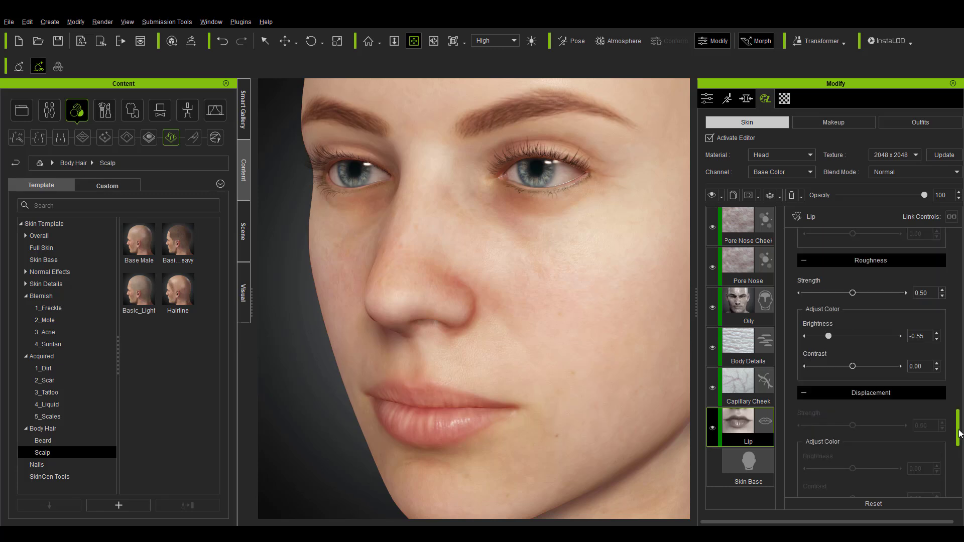
scroll(960, 432, "up", 1)
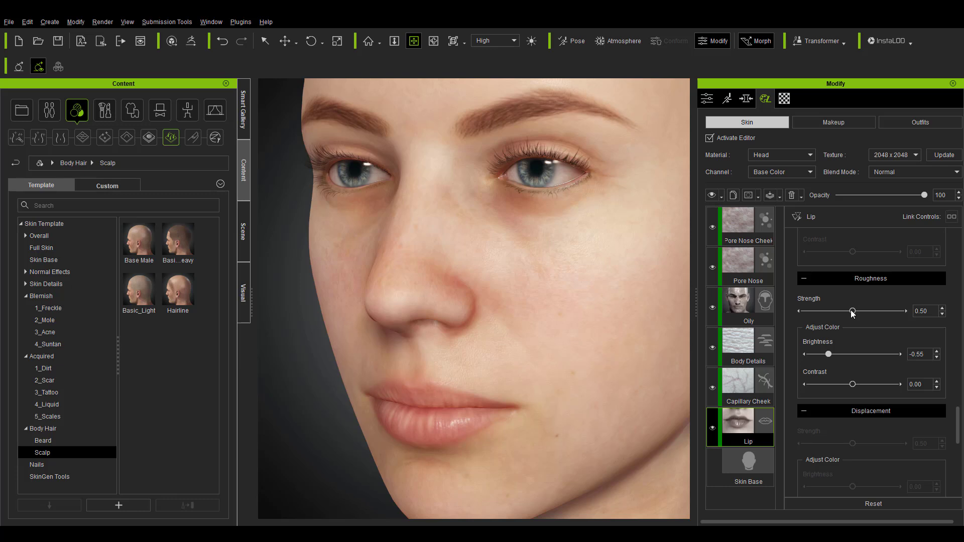
left_click_drag(852, 312, 822, 312)
right_click_drag(416, 454, 531, 446)
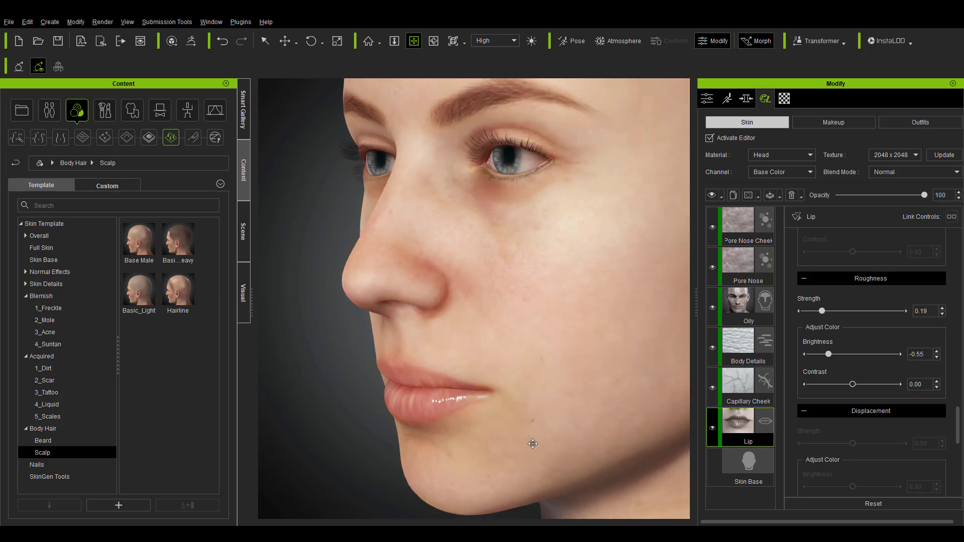
Compare the lips with the Lip layer hidden and shown, checking the gloss from another angle.
left_click(712, 429)
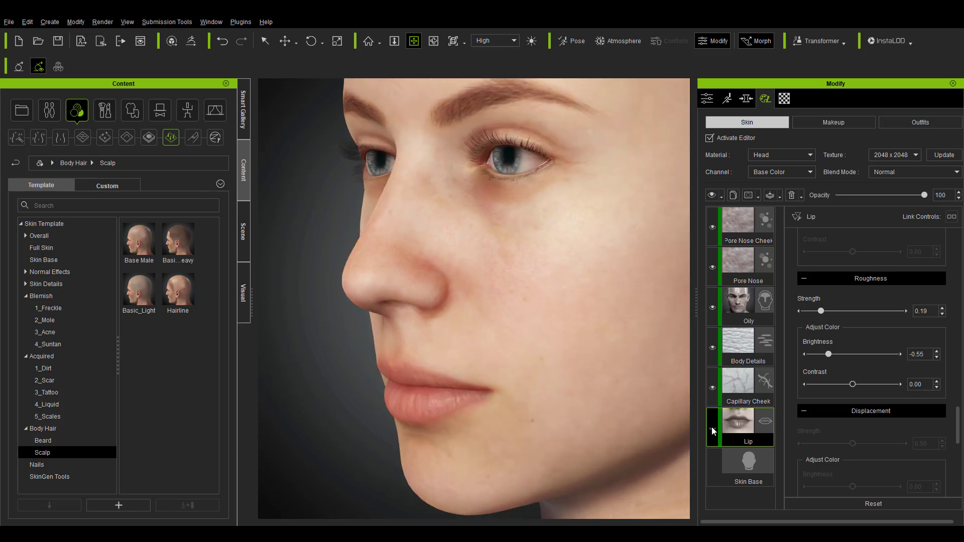
left_click(712, 428)
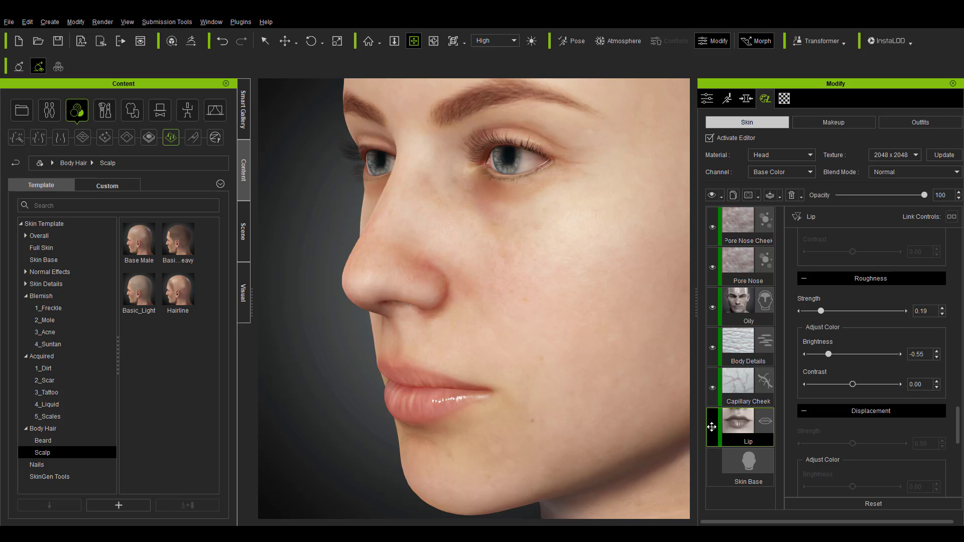
right_click_drag(487, 354, 527, 394)
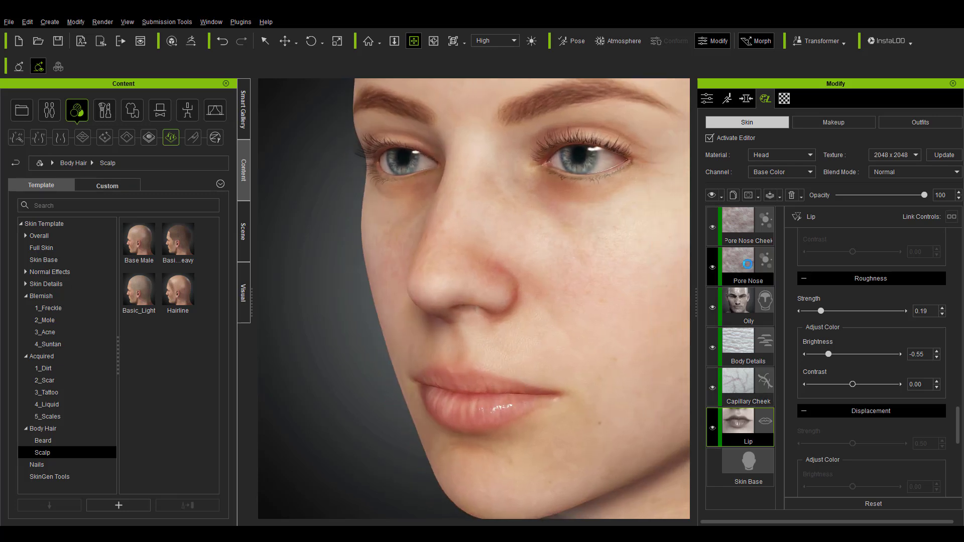
Select the Pore Nose skin layer and set its Pattern Amount to 3.
left_click(748, 265)
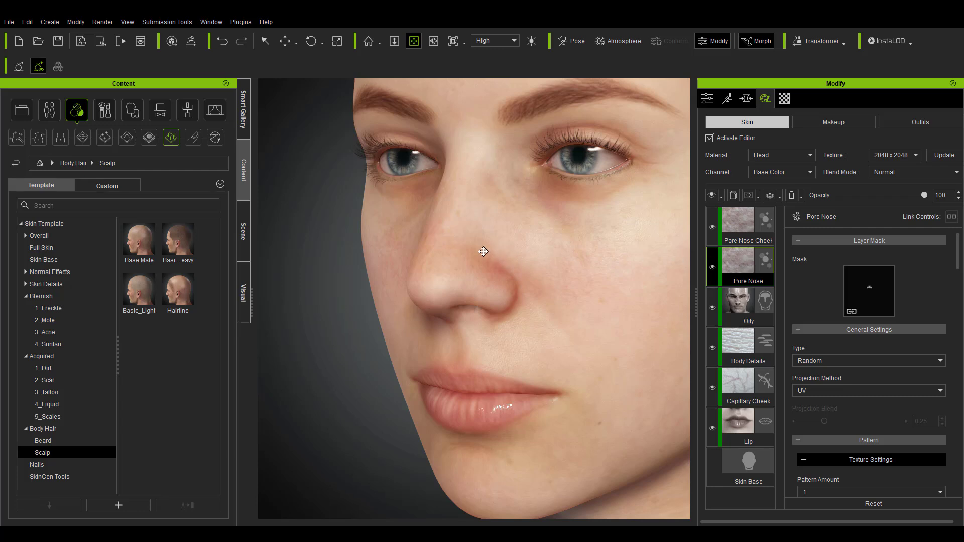
scroll(483, 252, "up", 3)
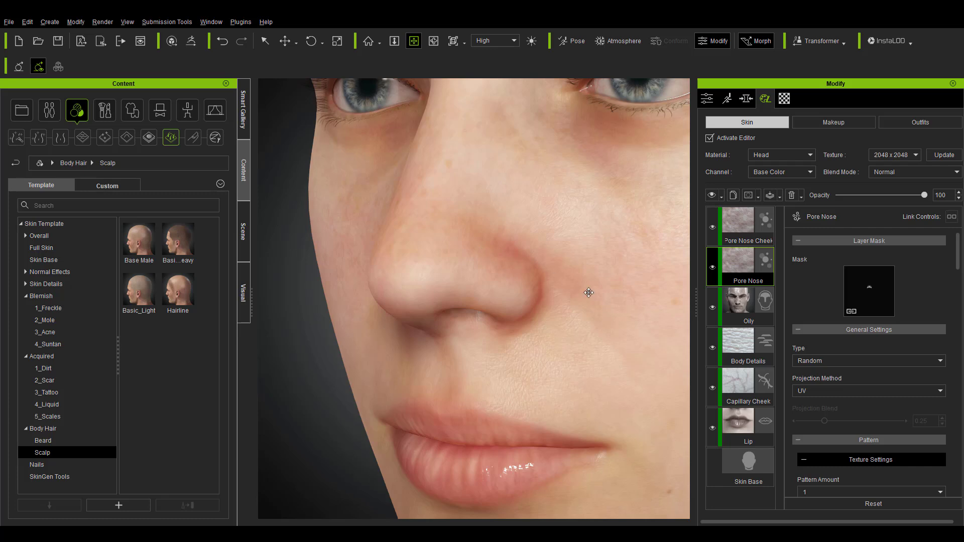
scroll(876, 407, "down", 5)
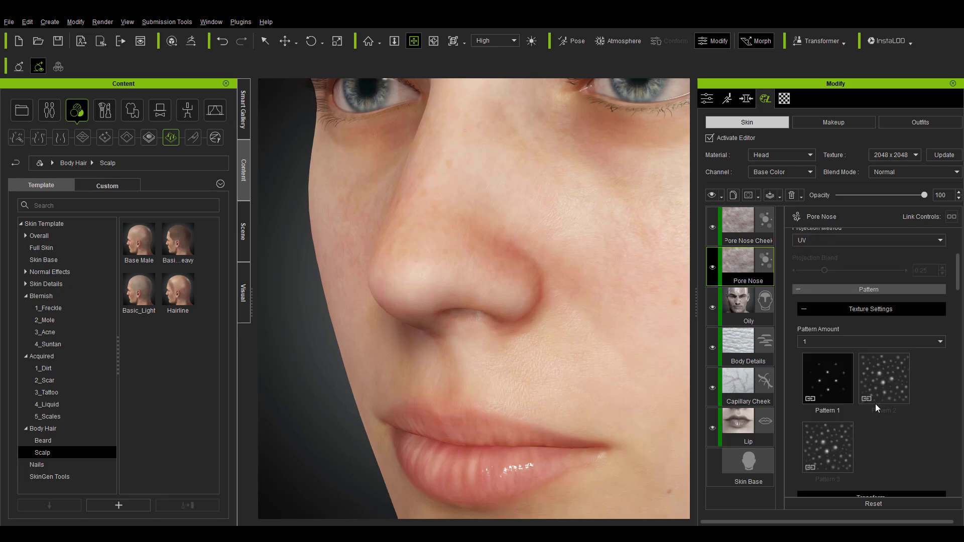
left_click(875, 341)
left_click(807, 367)
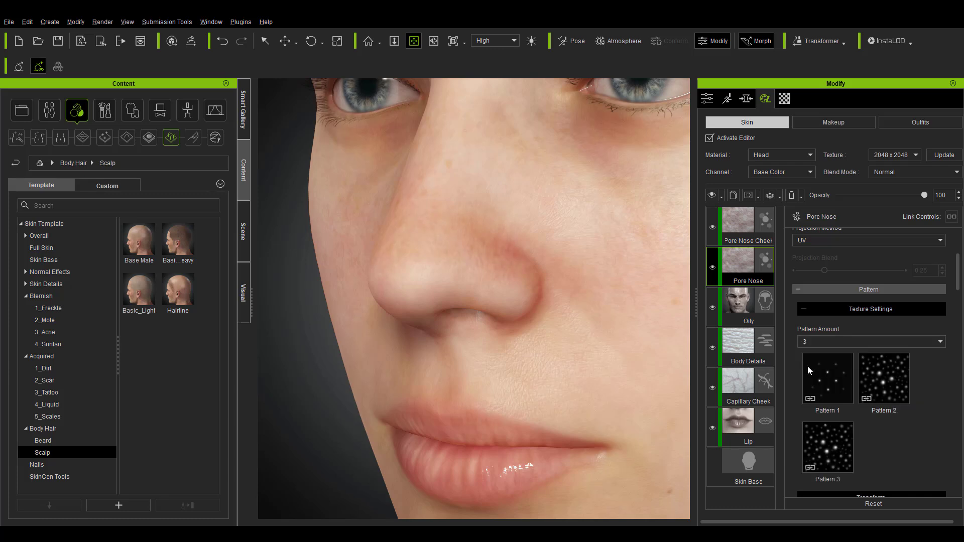
Set the Pore Nose pattern's transform Scale to 147.40 and Tile to 4, and look through its remaining settings.
scroll(807, 371, "down", 4)
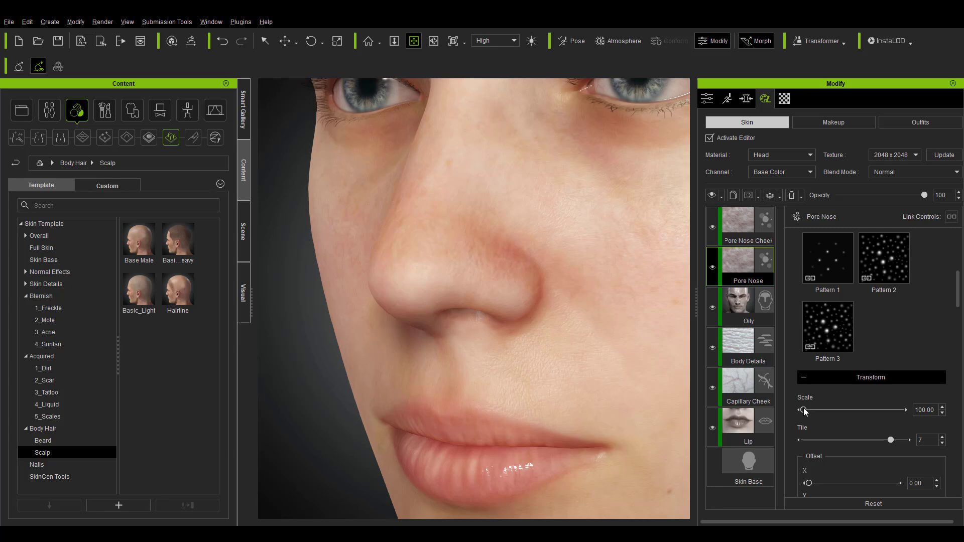
left_click_drag(804, 410, 852, 413)
left_click_drag(893, 441, 850, 440)
left_click_drag(924, 195, 823, 199)
scroll(894, 336, "down", 10)
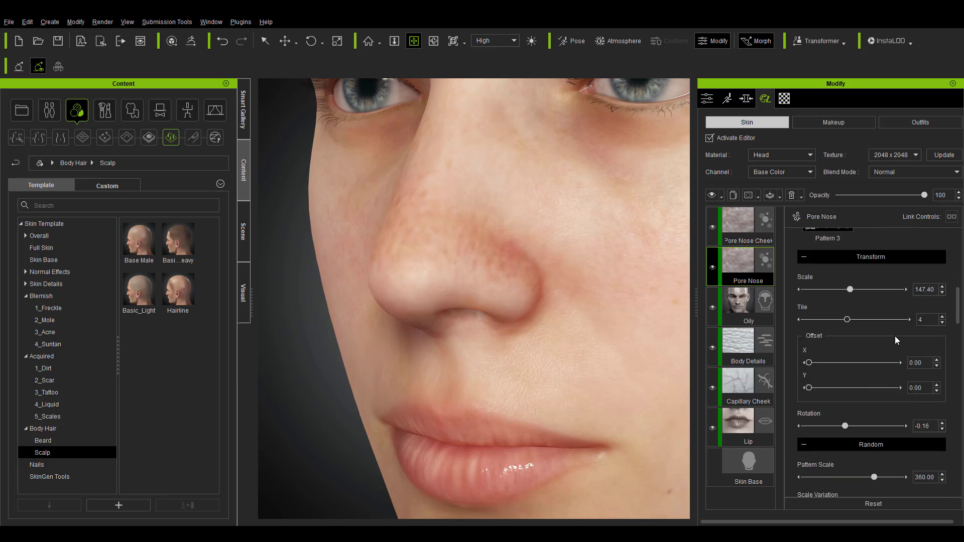
scroll(895, 336, "down", 6)
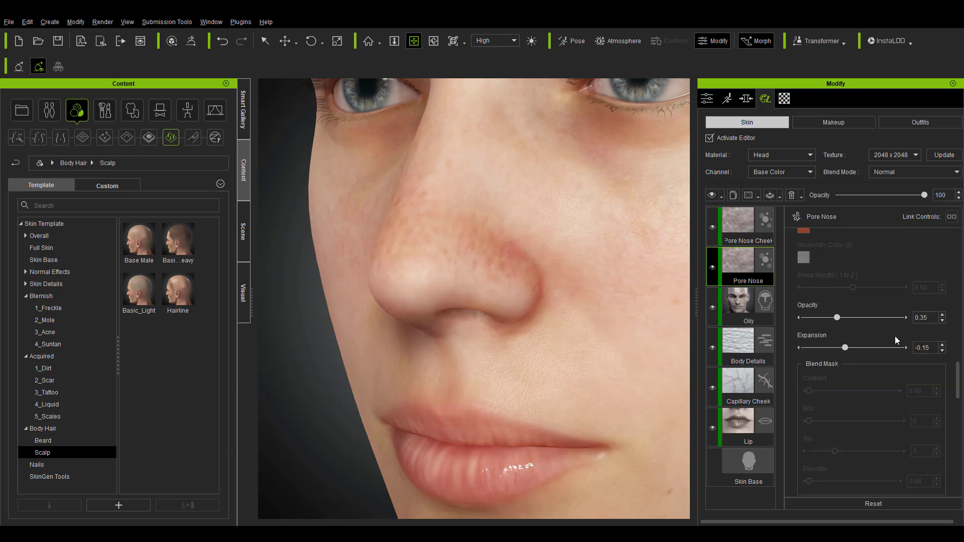
Set the Pore Nose layer's Normal Strength to 1.38 with Invert Normal enabled, and view the whole face.
scroll(895, 335, "down", 4)
scroll(888, 368, "down", 4)
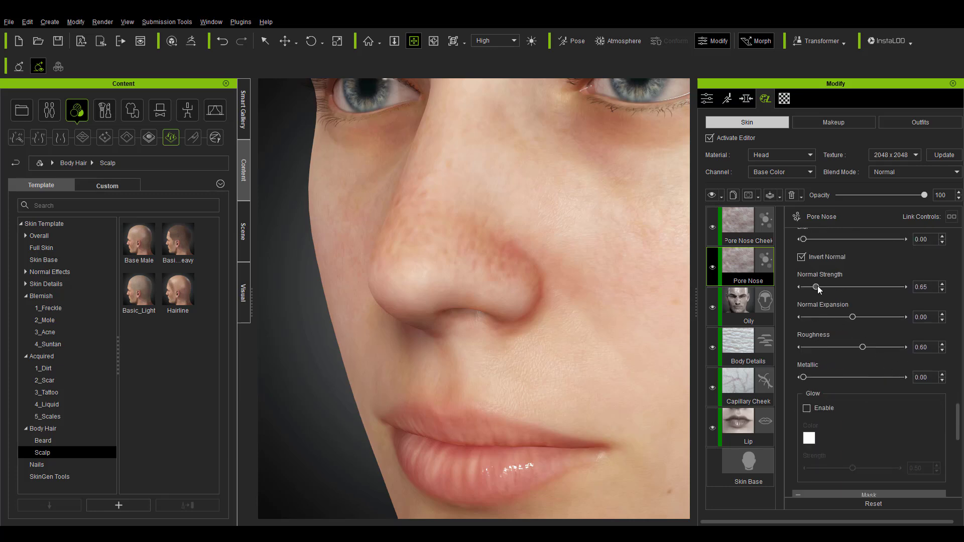
left_click_drag(858, 286, 844, 287)
left_click(801, 258)
left_click(802, 257)
left_click_drag(845, 286, 830, 287)
scroll(510, 283, "down", 5)
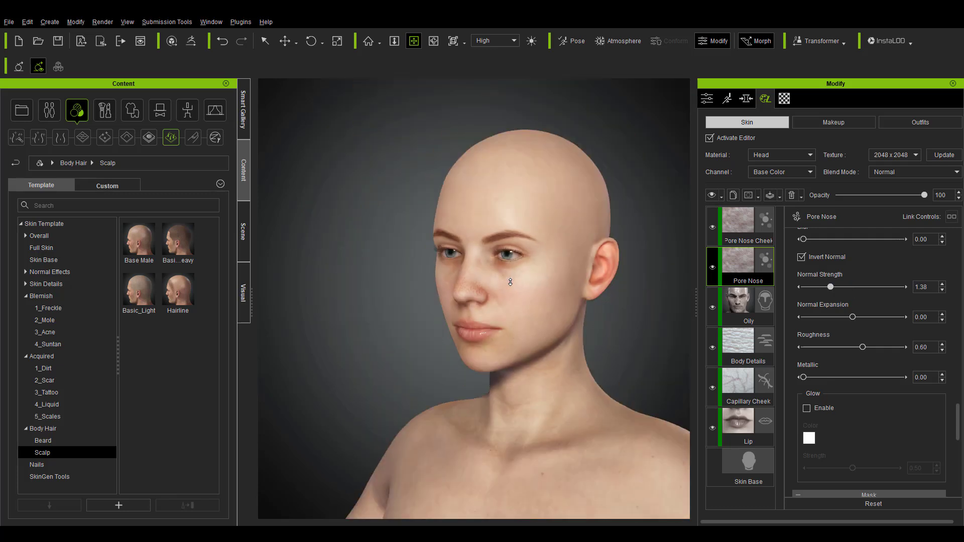
scroll(510, 282, "up", 3)
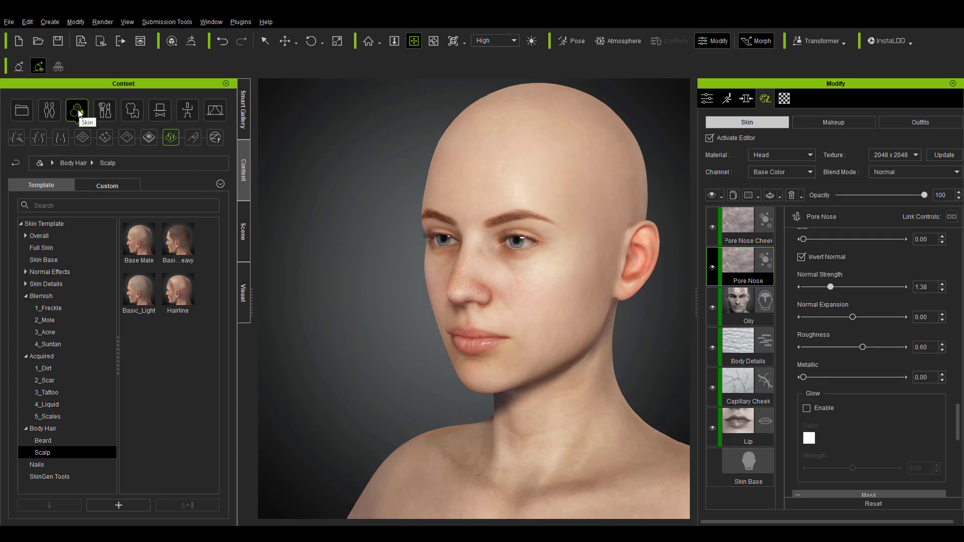
Apply the Freckle 01 skin template from the Blemish category to the avatar.
left_click(147, 139)
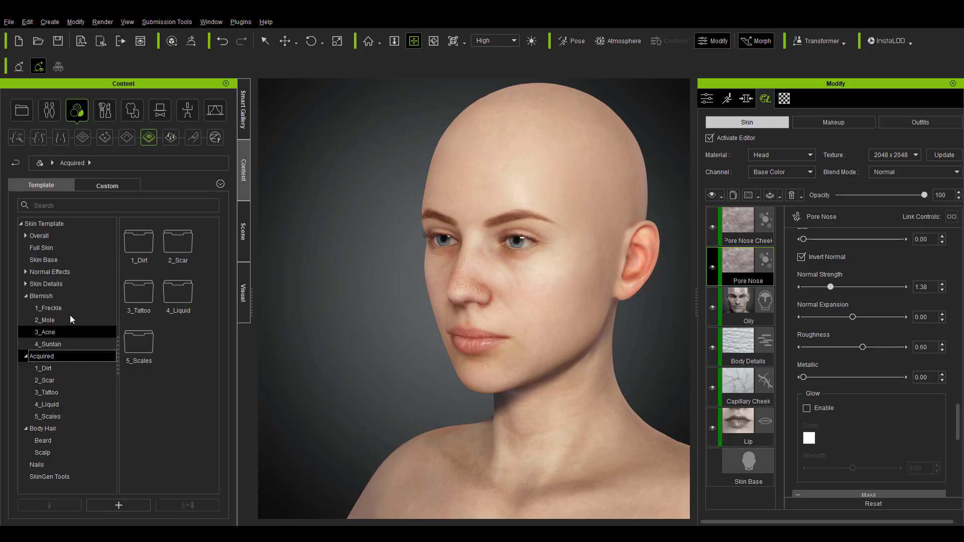
left_click(55, 344)
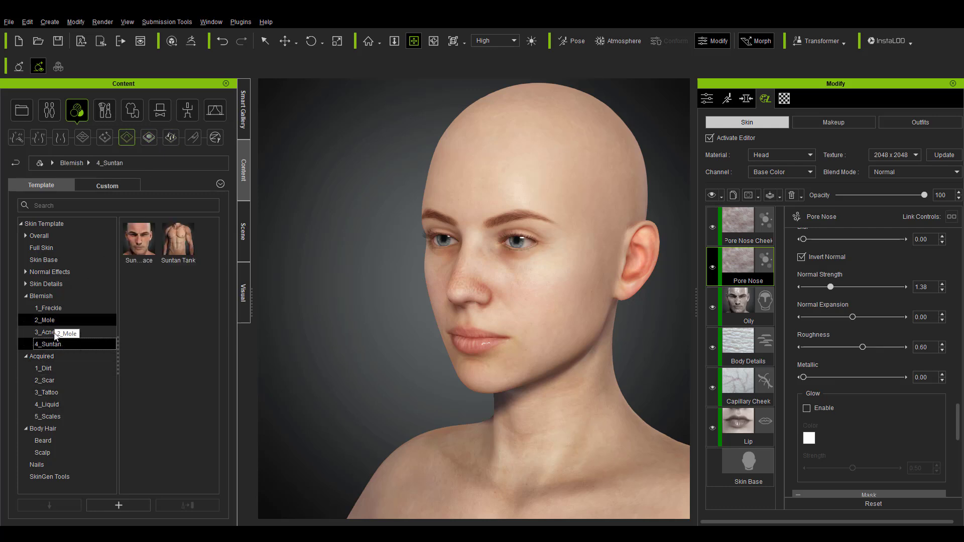
left_click(49, 308)
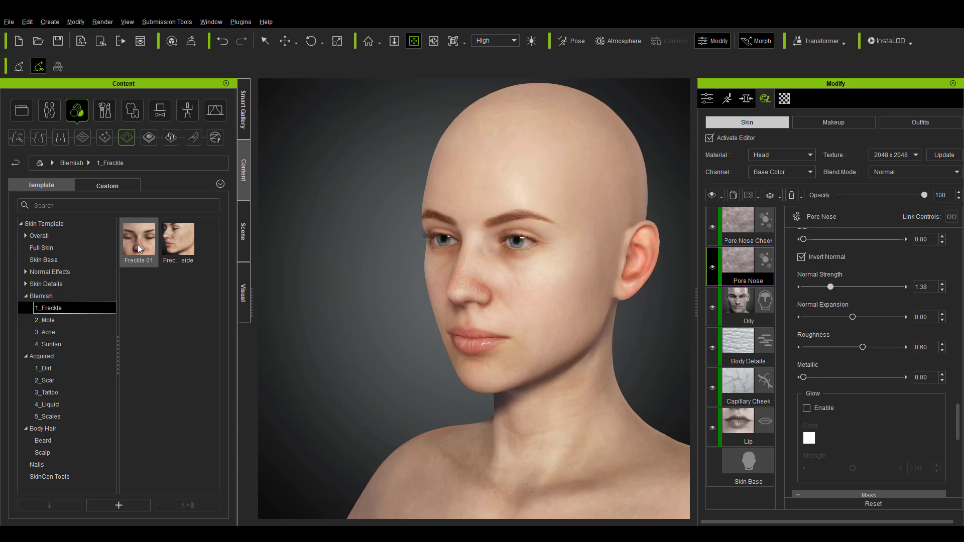
double_click(137, 245)
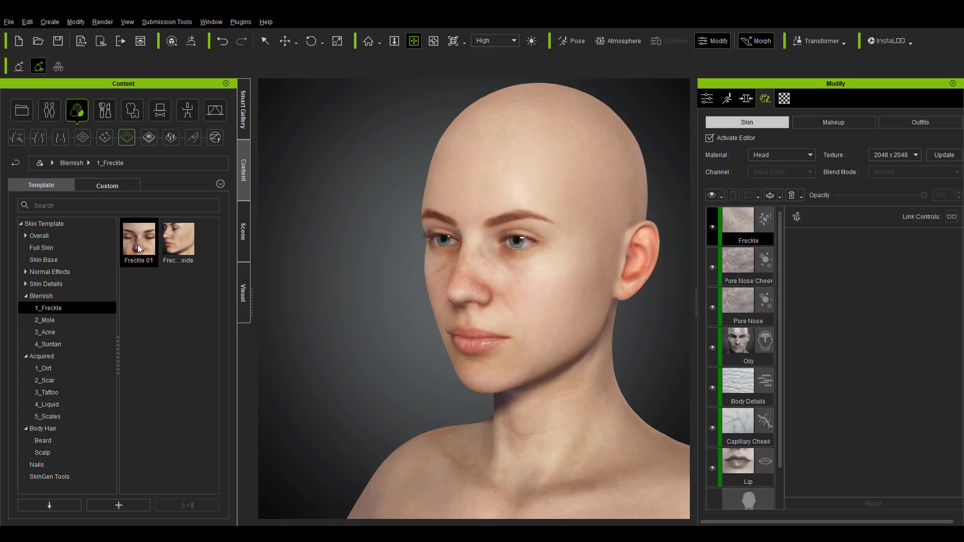
Set the Freckle skin layer's Opacity to 73 and its transform Scale to 1.06.
left_click(747, 221)
scroll(475, 278, "up", 2)
scroll(474, 278, "up", 4)
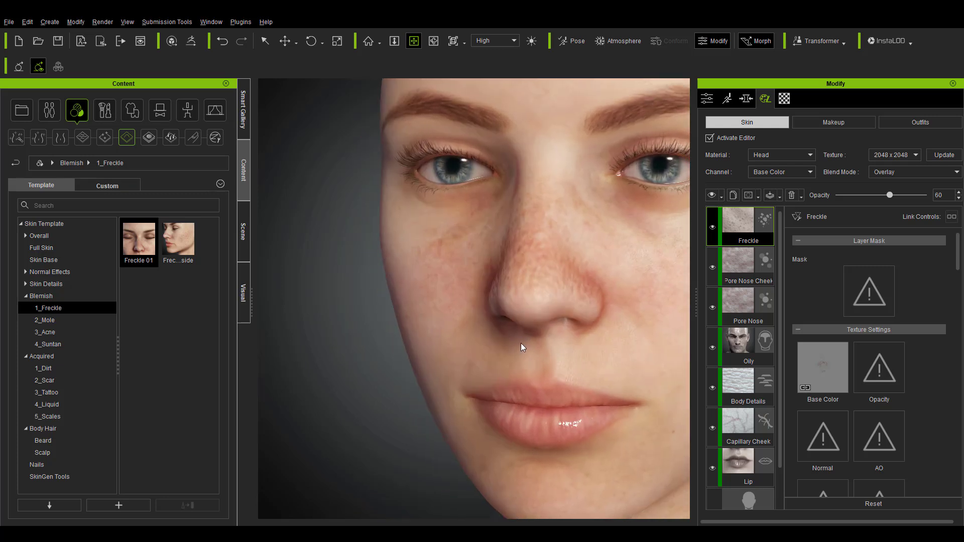
left_click_drag(923, 195, 901, 196)
scroll(847, 394, "down", 5)
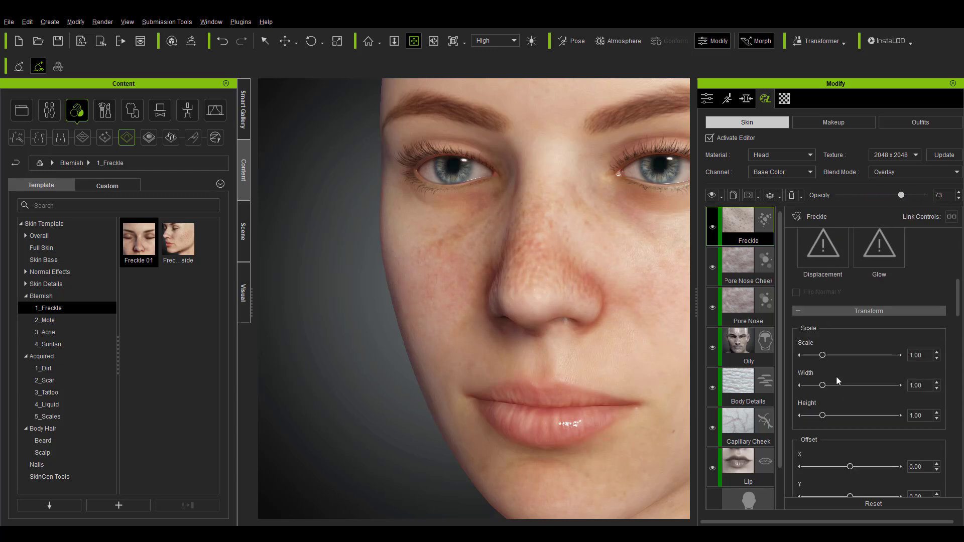
left_click_drag(822, 356, 860, 355)
left_click_drag(845, 354, 823, 342)
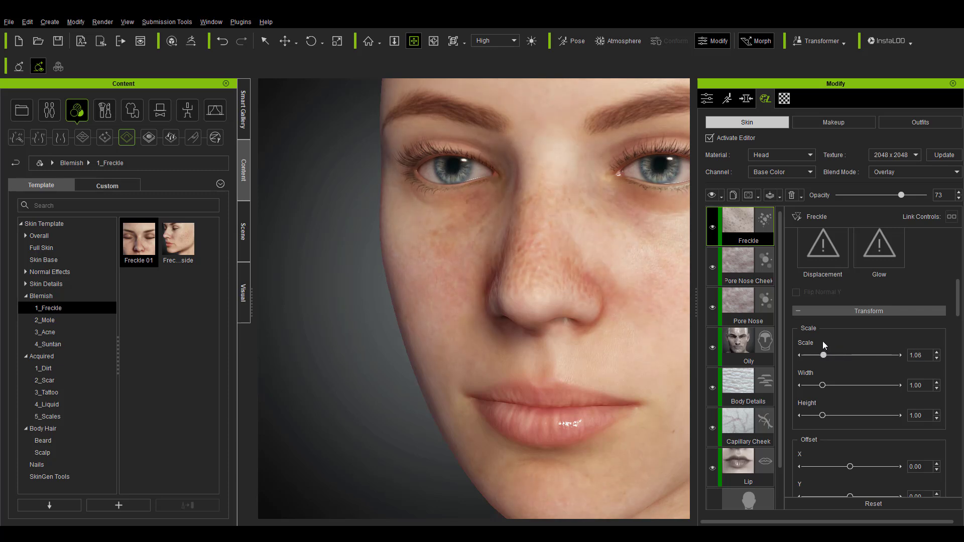
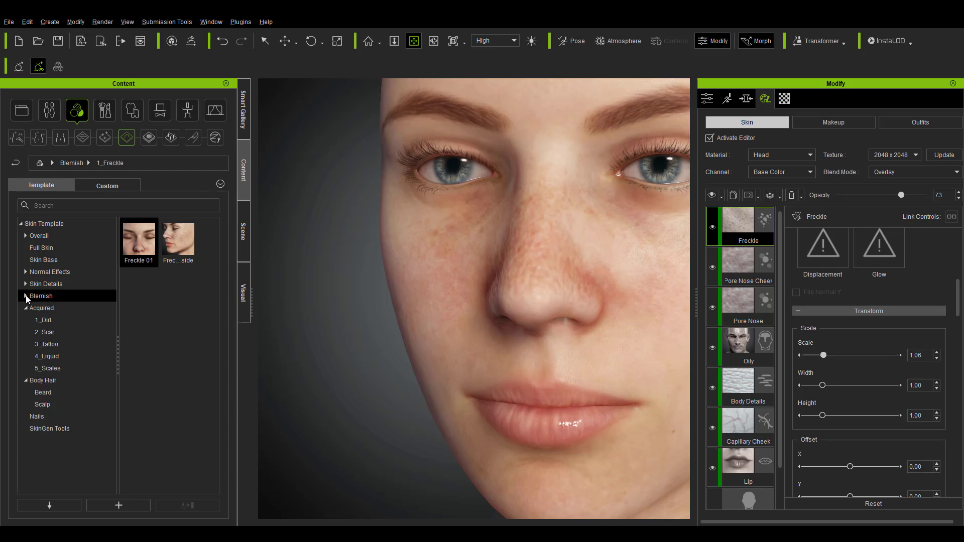
Look through the Skin Details template categories, including the Skin Decal templates.
left_click(26, 308)
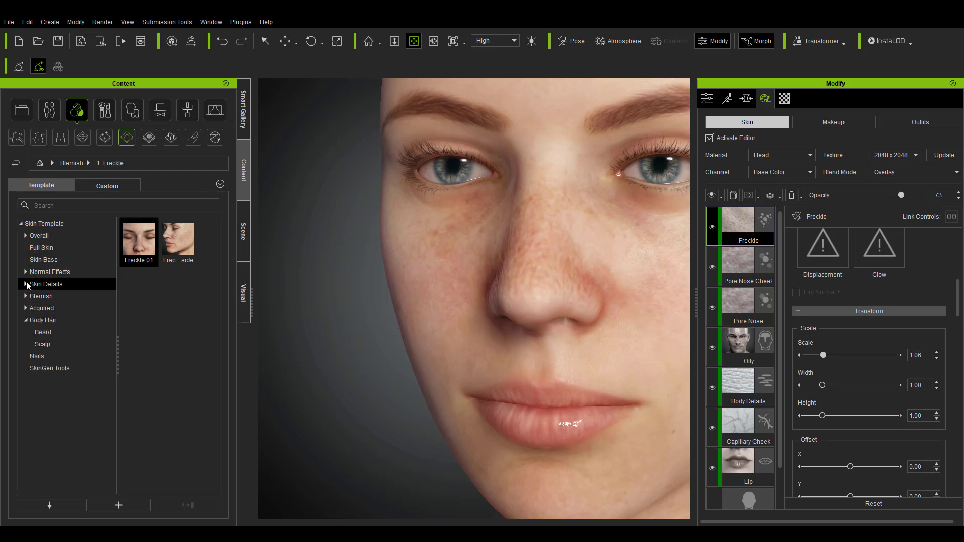
left_click(26, 285)
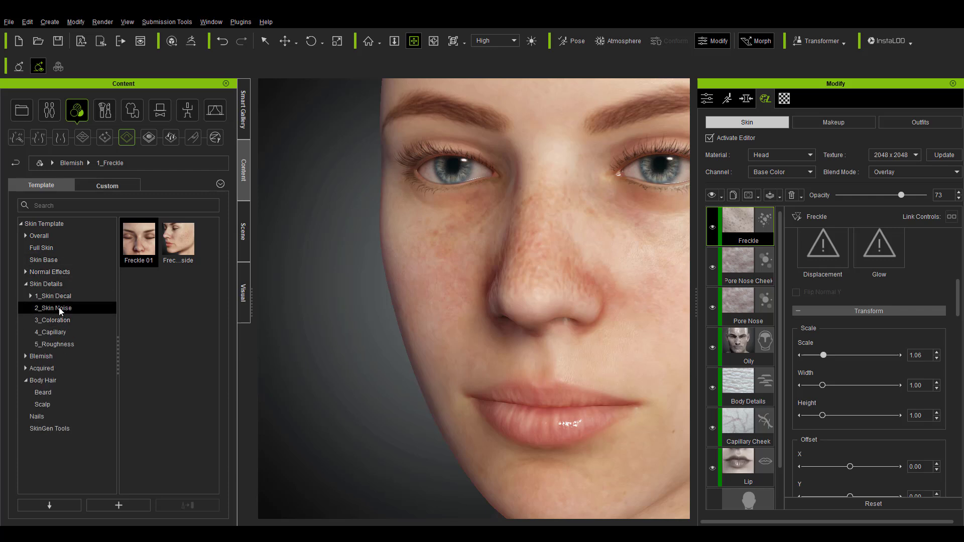
left_click(59, 307)
key("Up")
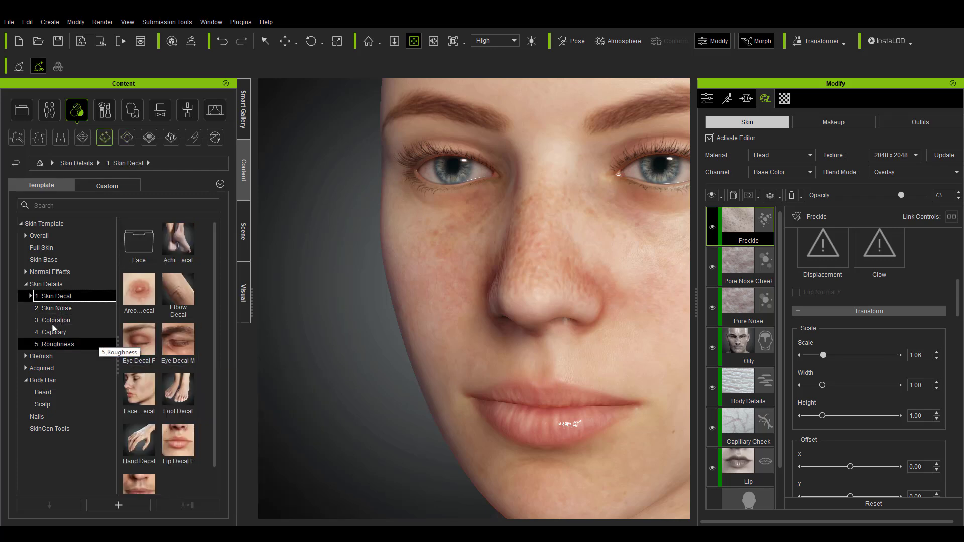
left_click(26, 284)
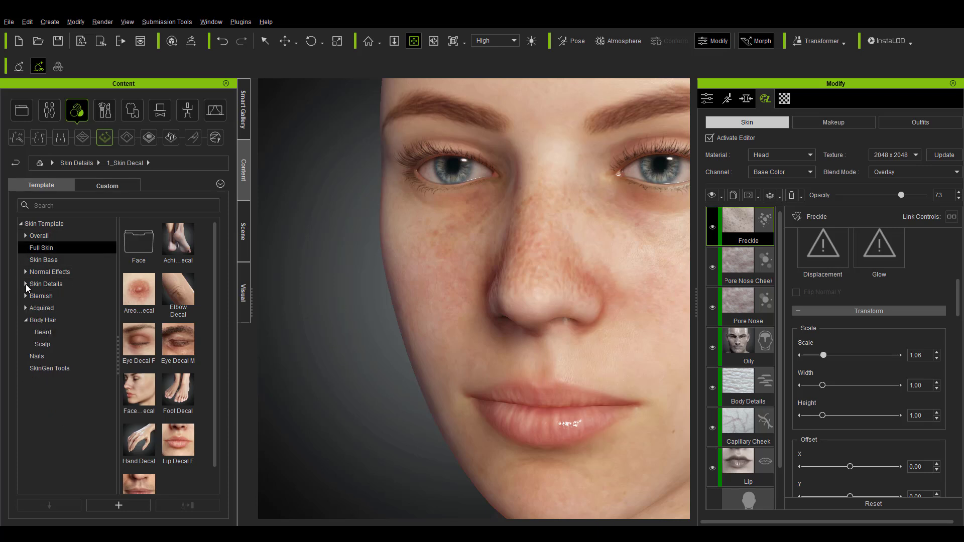
Browse the makeup templates, covering Full Makeup, Foundation Makeup and Eye Makeup.
left_click(106, 113)
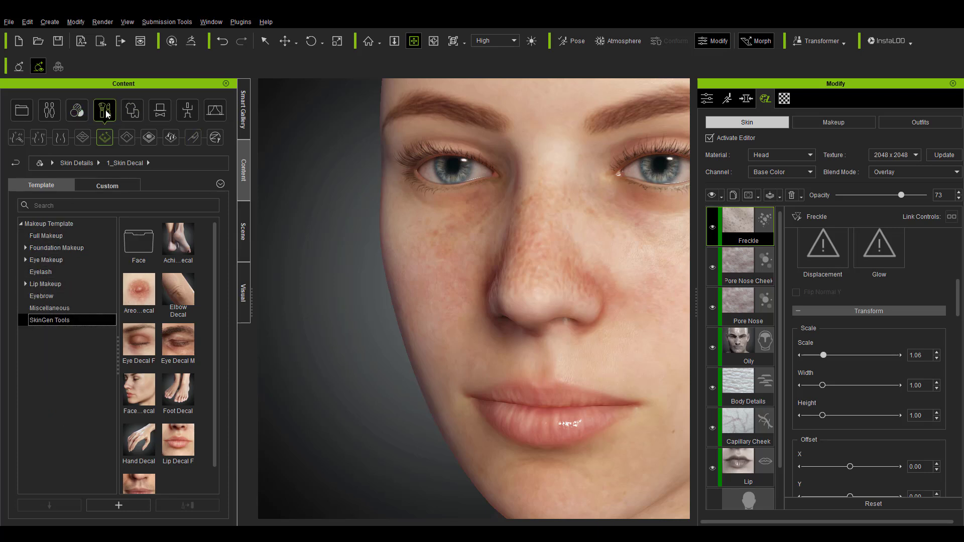
left_click(51, 235)
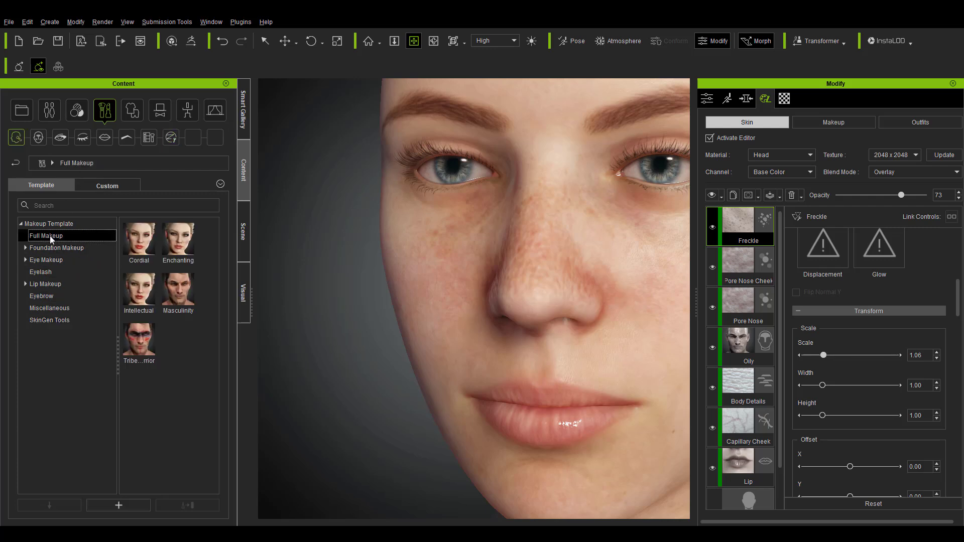
left_click(25, 248)
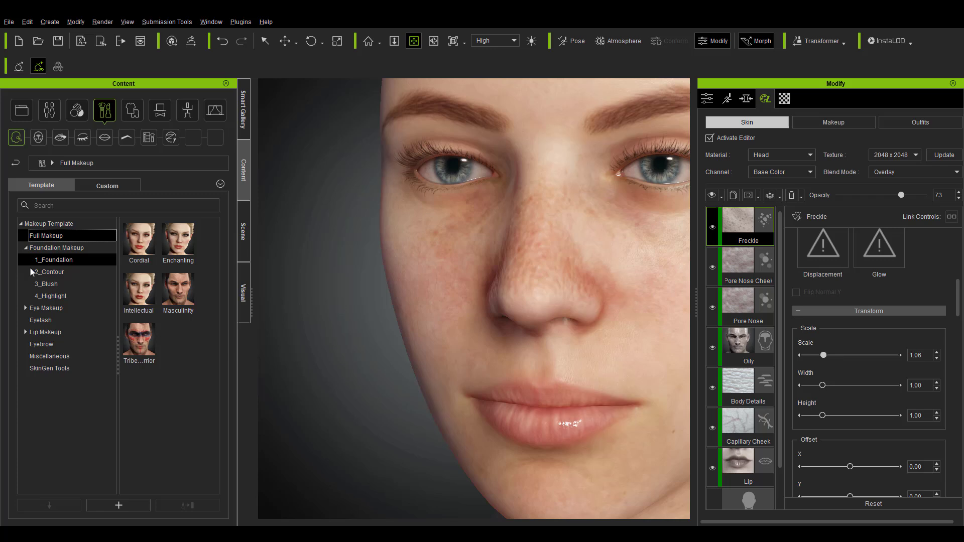
left_click(42, 311)
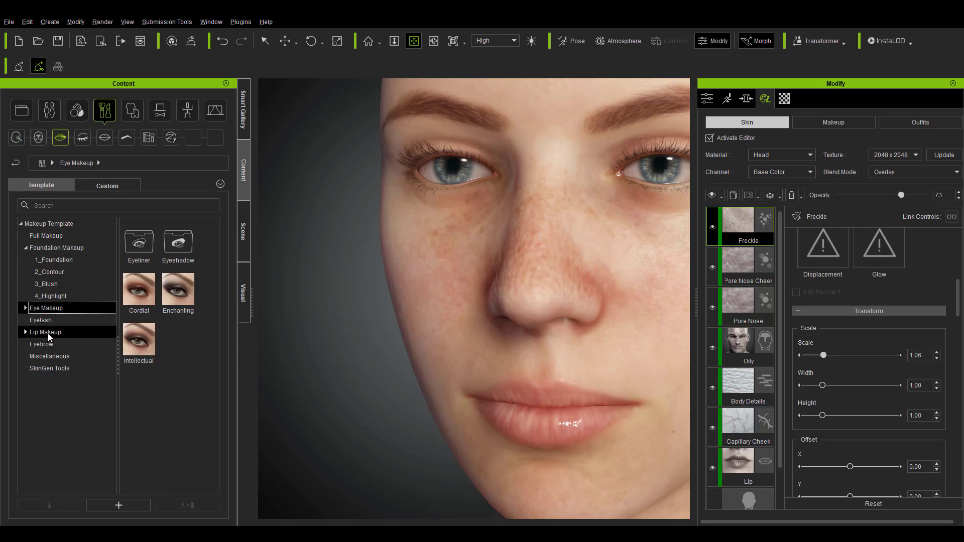
Apply the Red Coral lip makeup template to the avatar.
left_click(47, 334)
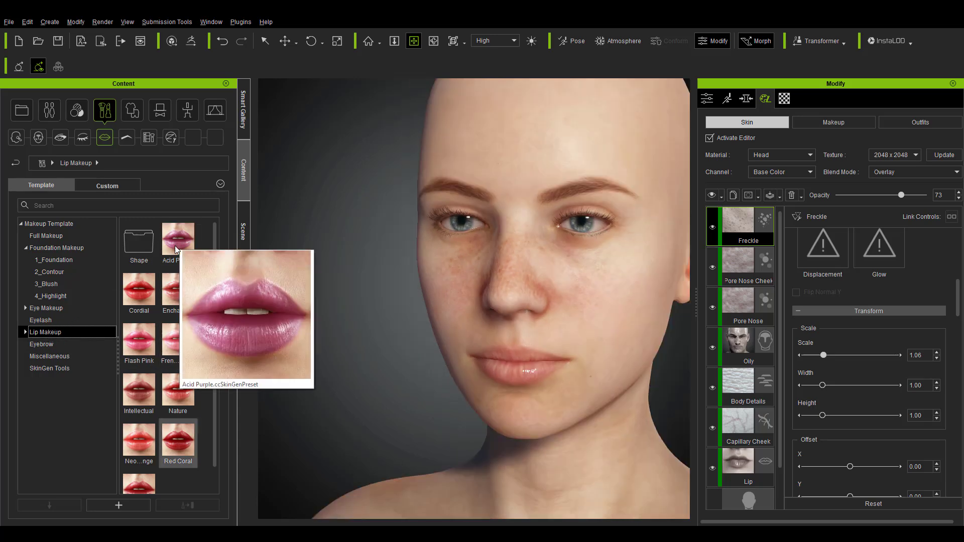
double_click(182, 452)
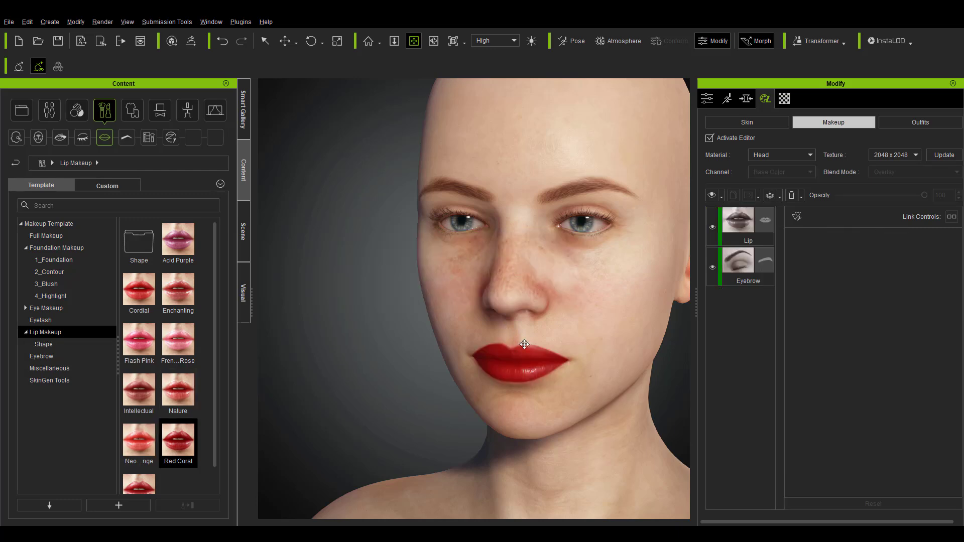
right_click_drag(585, 401, 558, 418)
Set the Lip makeup layer's Opacity to 21 and view the softened lipstick from several angles.
left_click(737, 228)
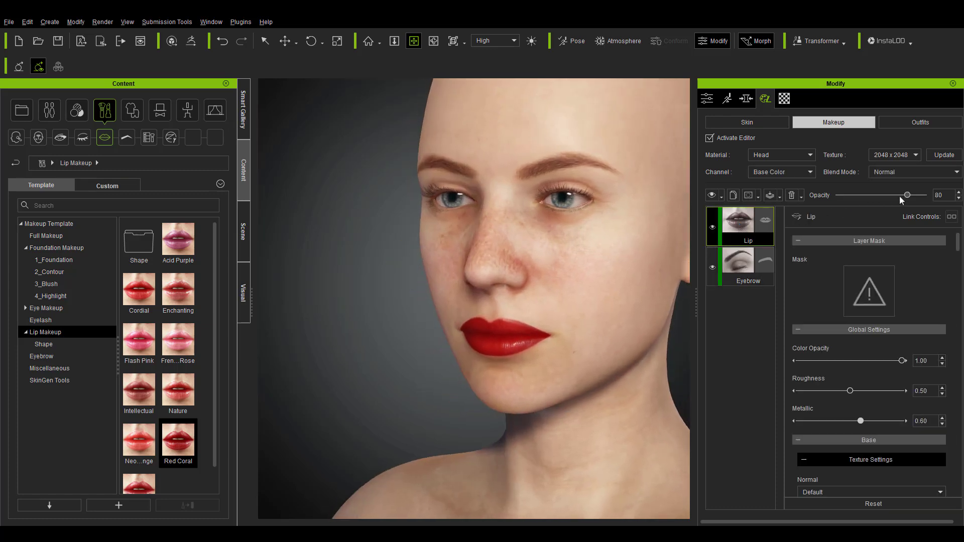
left_click_drag(896, 196, 852, 201)
right_click_drag(544, 373, 572, 424)
scroll(525, 409, "up", 6)
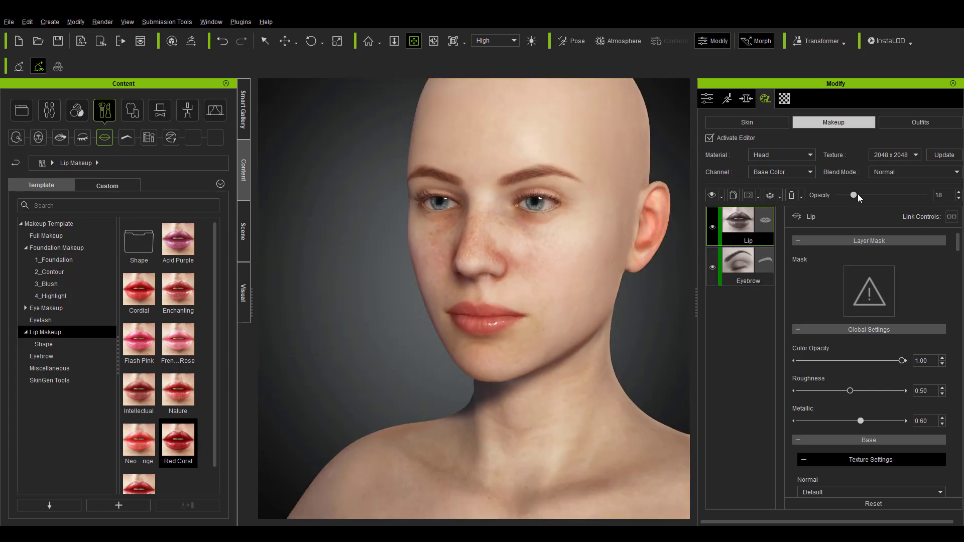
mouse_move(854, 195)
left_mouse_down()
mouse_move(959, 213)
mouse_move(854, 210)
left_mouse_up()
right_click_drag(552, 416, 498, 430)
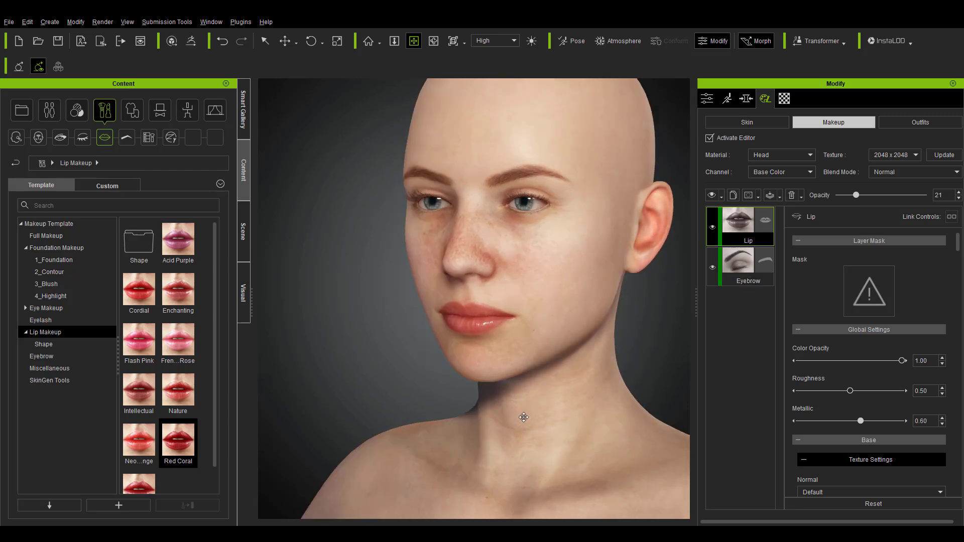
right_click_drag(600, 342, 587, 416)
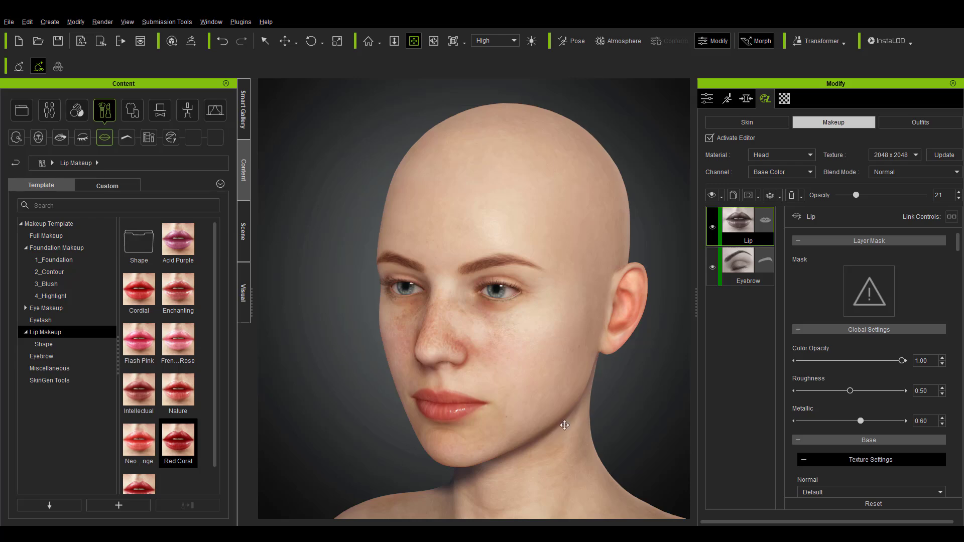
Inspect the Material and Channel options available for the makeup layers.
middle_click_drag(542, 435, 501, 189)
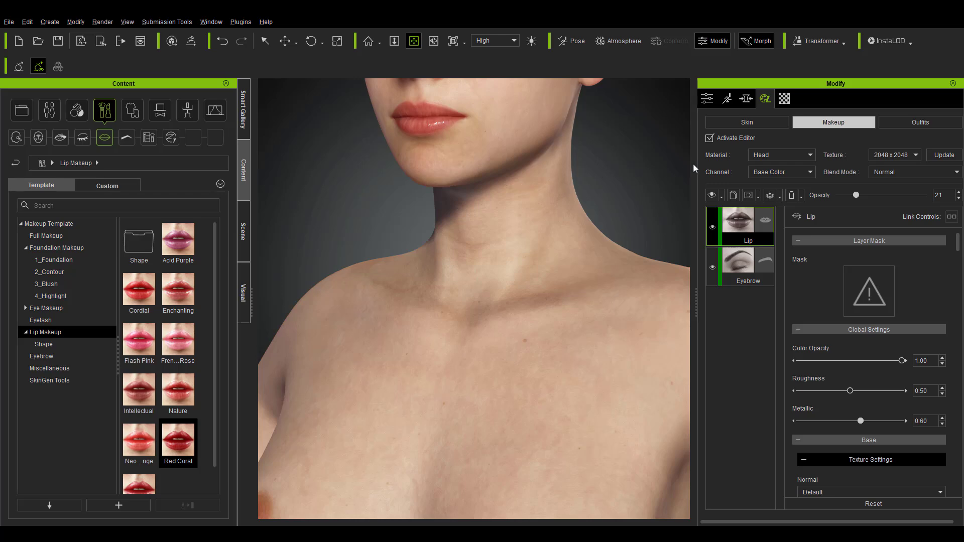
left_click(774, 156)
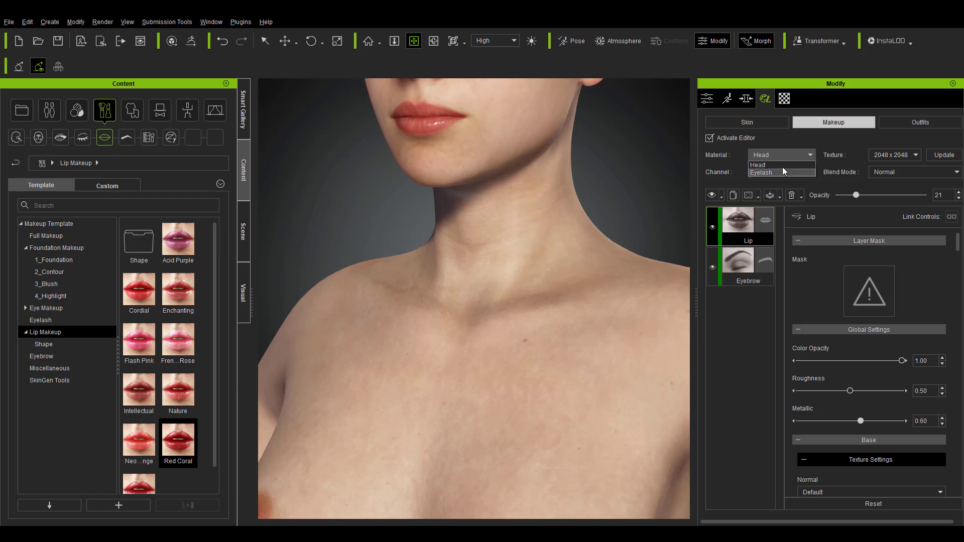
left_click(838, 164)
left_click(803, 171)
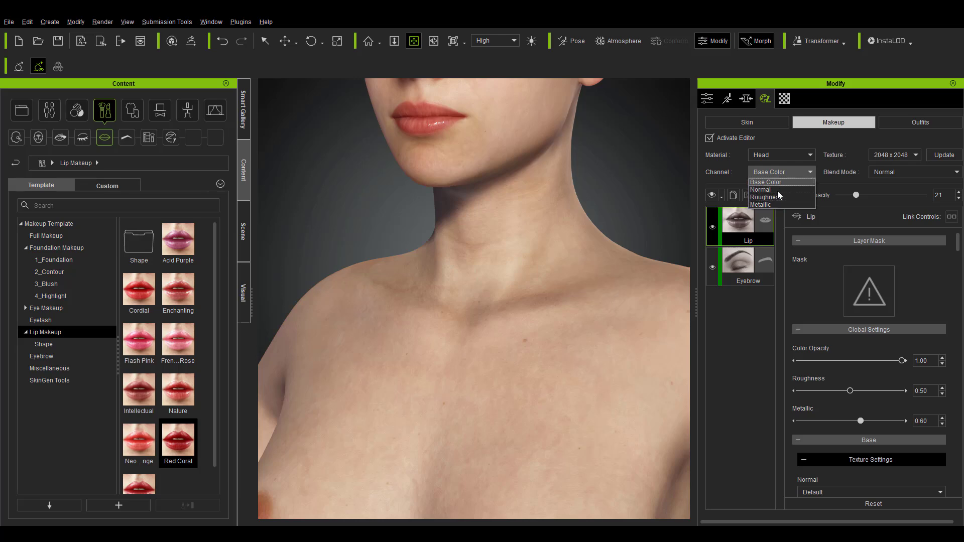
Inspect the Lip makeup layer's Blend Mode options and the texture sizes up to 4096 x 4096, keeping the current choices.
middle_click_drag(600, 191, 583, 396)
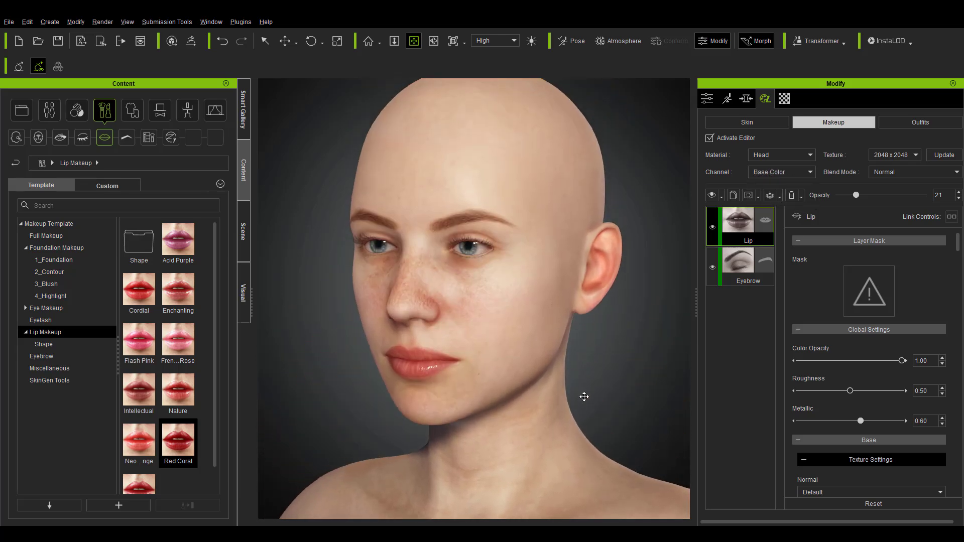
left_click(886, 170)
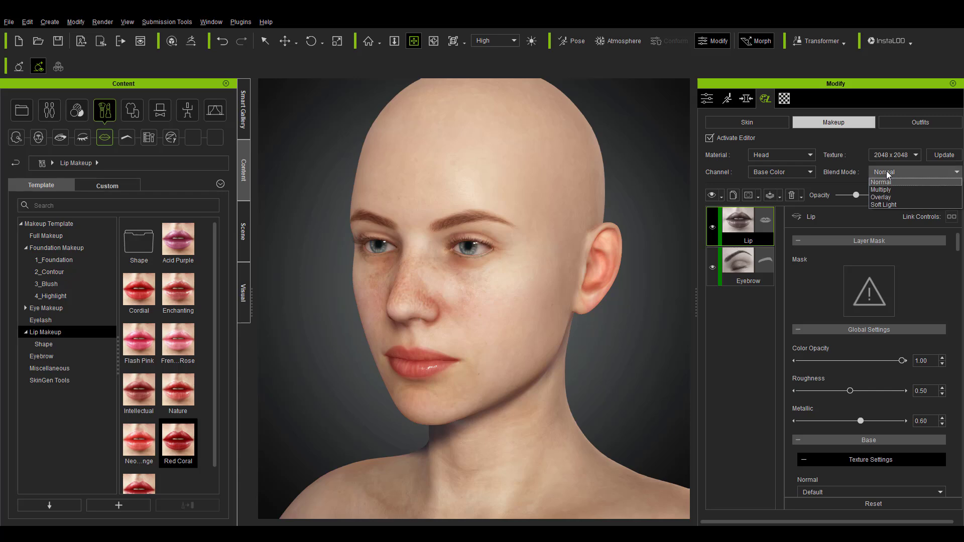
left_click(880, 169)
left_click(887, 155)
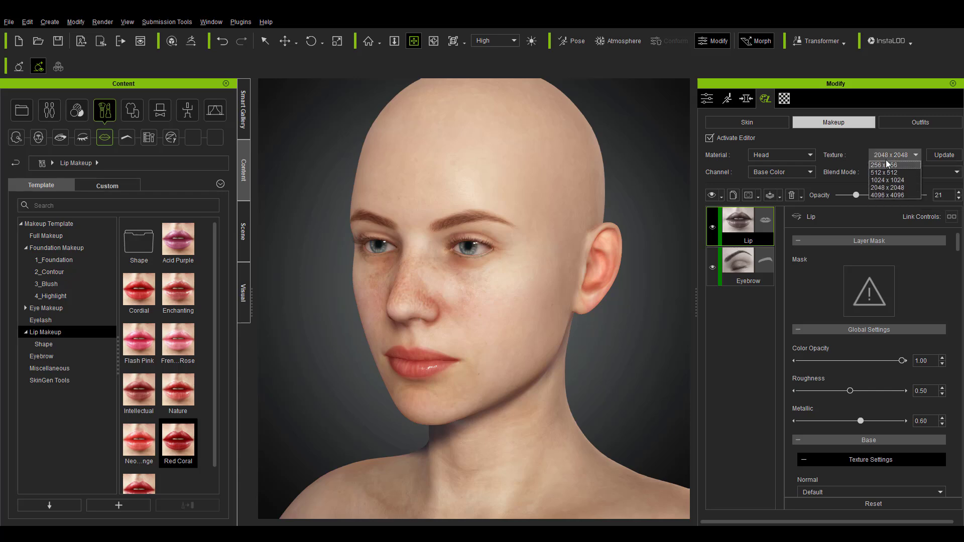
key("Down")
key("Down")
key("Down")
key("Down")
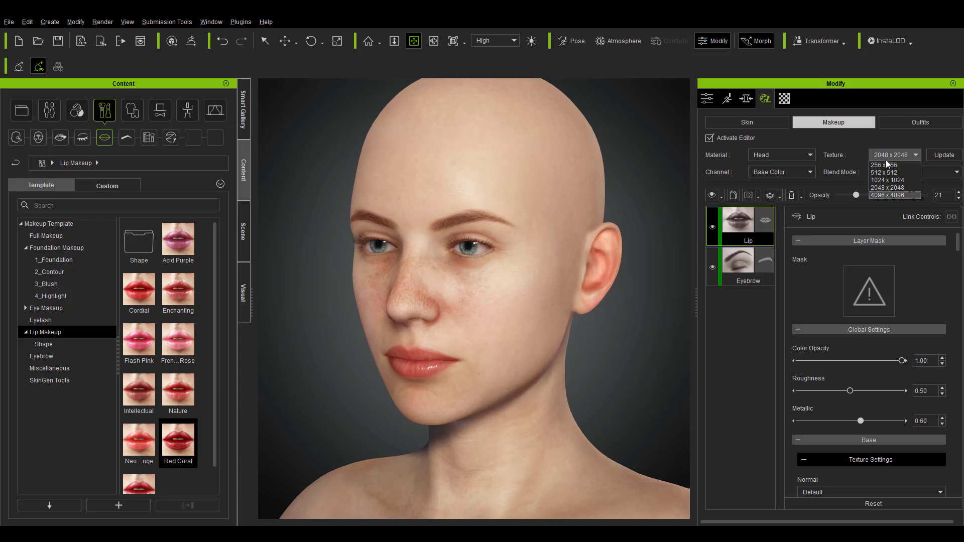
left_click(852, 149)
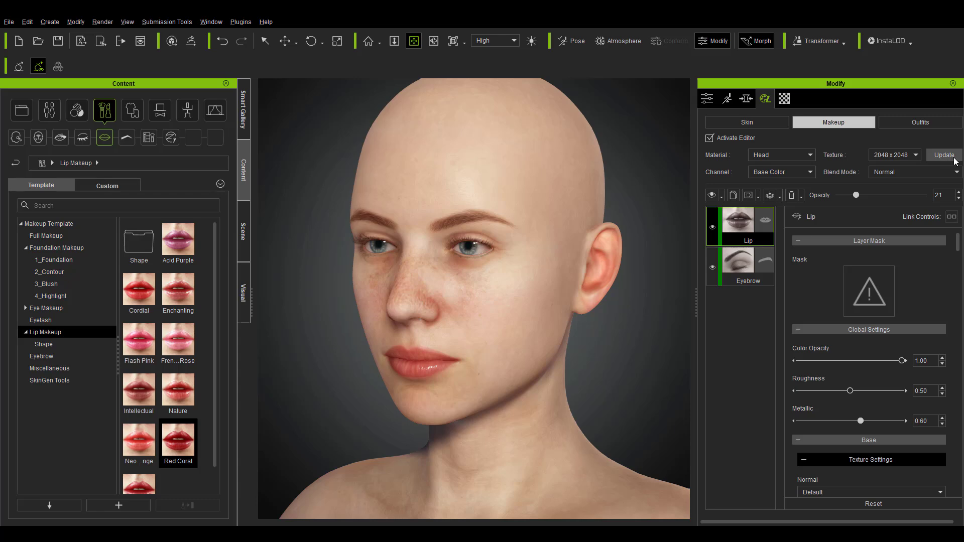
Apply the Tribe_Worrior full makeup preset to the avatar and keep the Dirt layer's Opacity at 100.
right_click_drag(407, 362, 454, 388)
scroll(454, 388, "up", 2)
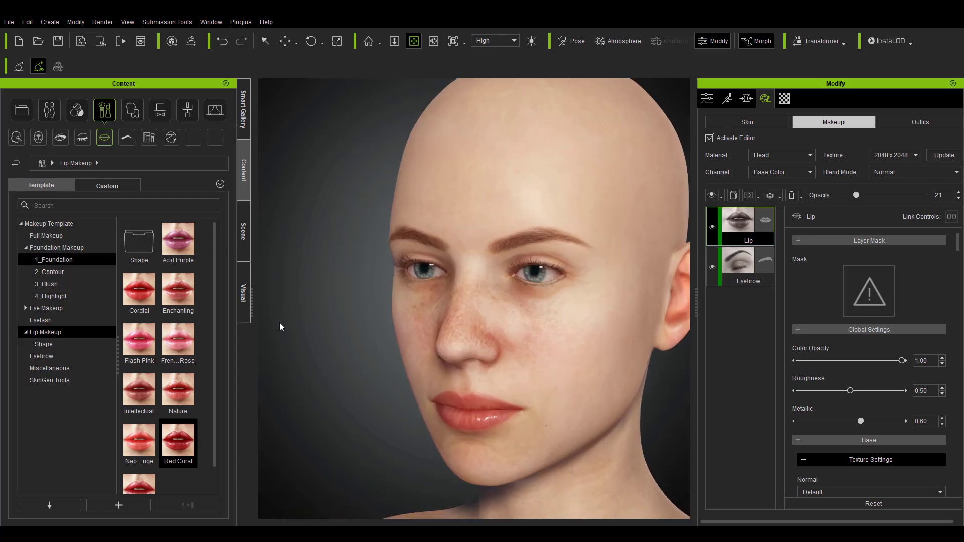
left_click(46, 236)
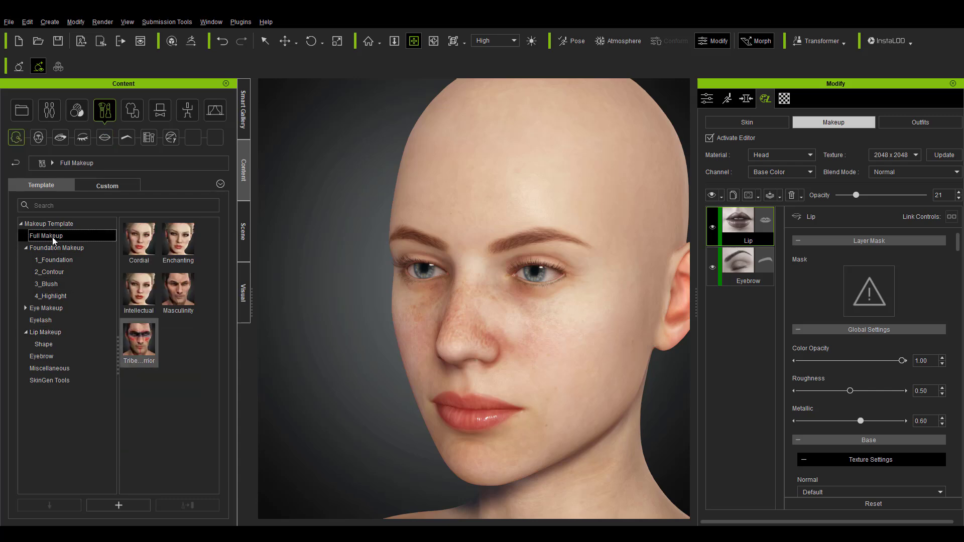
left_click(141, 346)
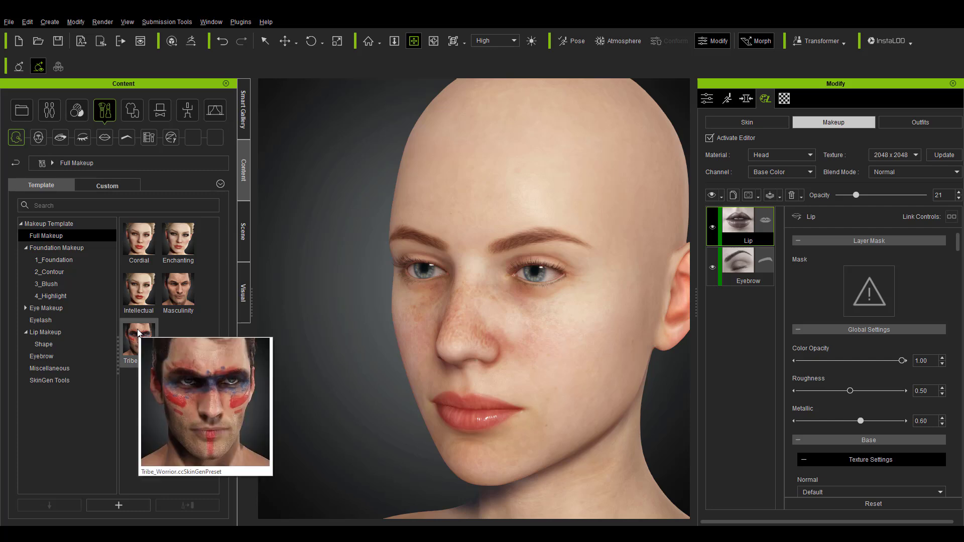
double_click(139, 332)
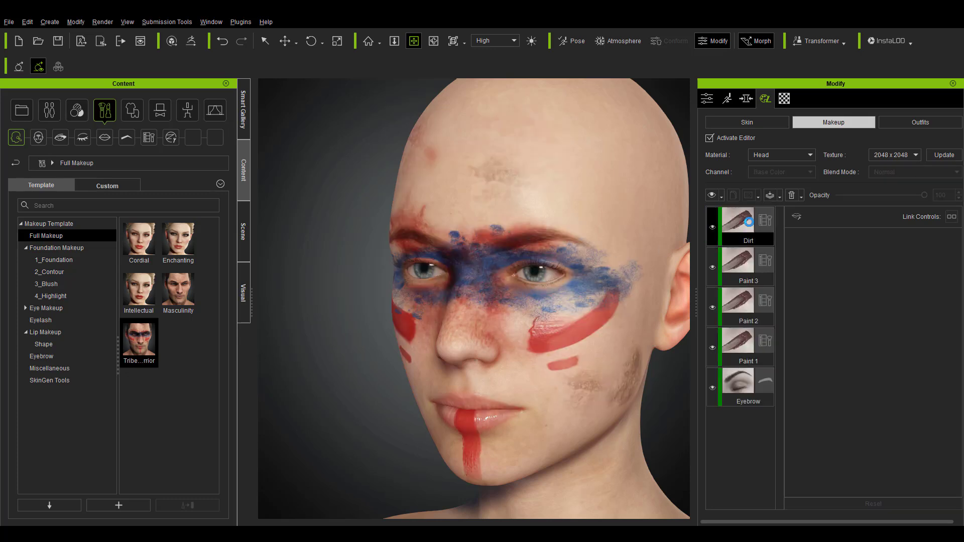
left_click_drag(906, 194, 932, 195)
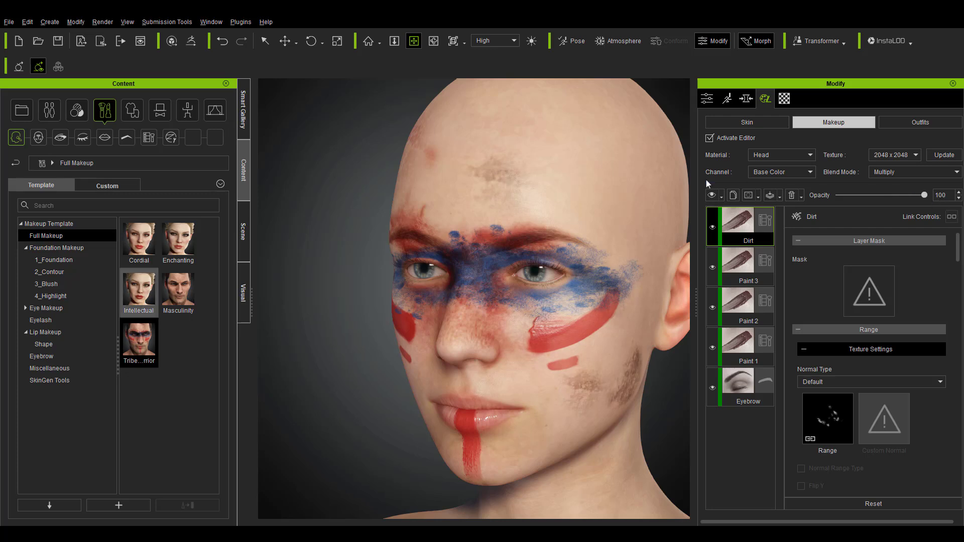
Look through the Eyelash, Lip Makeup, Eyebrow and Miscellaneous makeup templates, including the dirt presets.
left_click(59, 137)
left_click(76, 140)
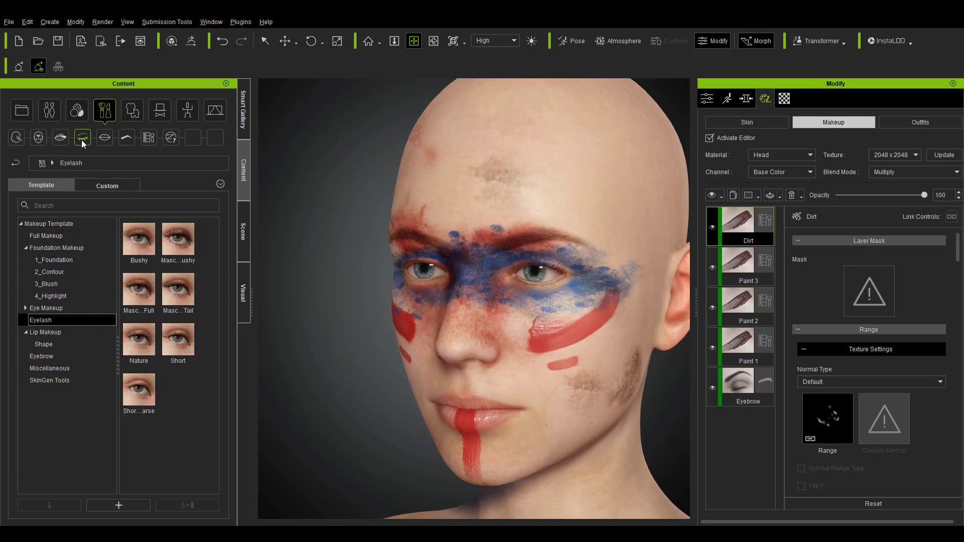
left_click(102, 140)
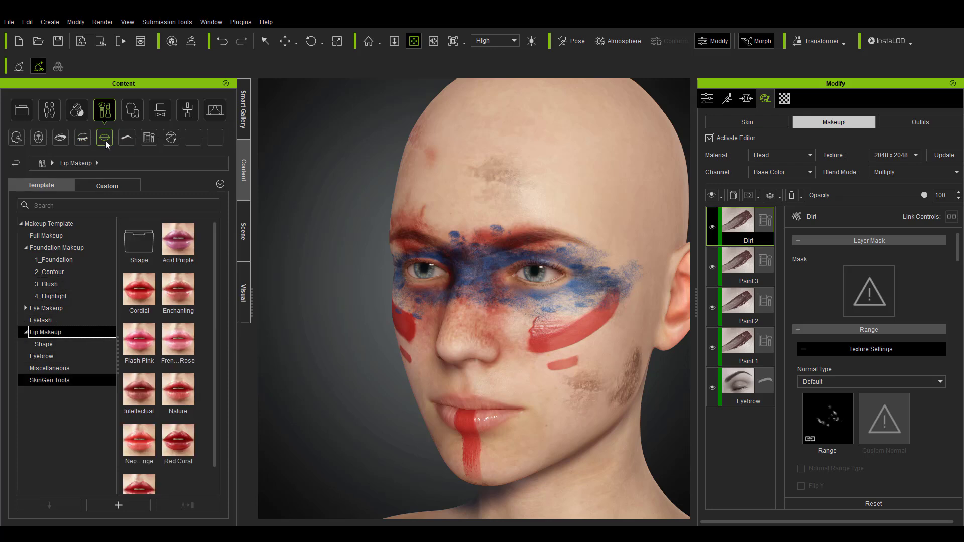
left_click(128, 139)
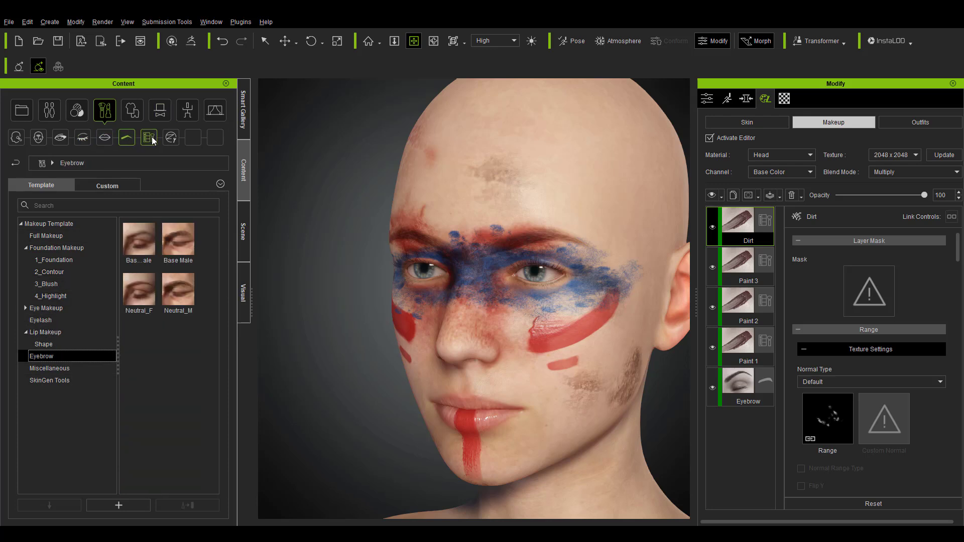
left_click(150, 138)
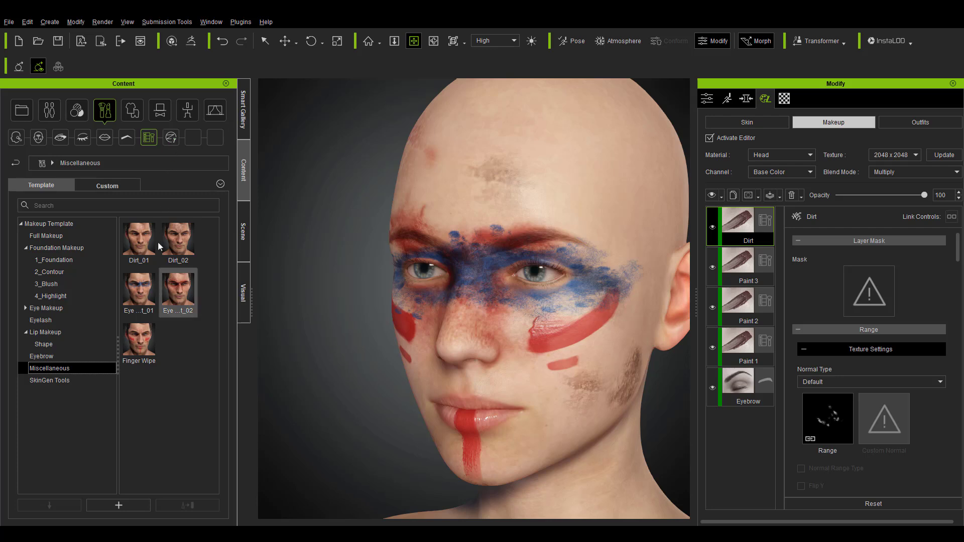
mouse_move(153, 293)
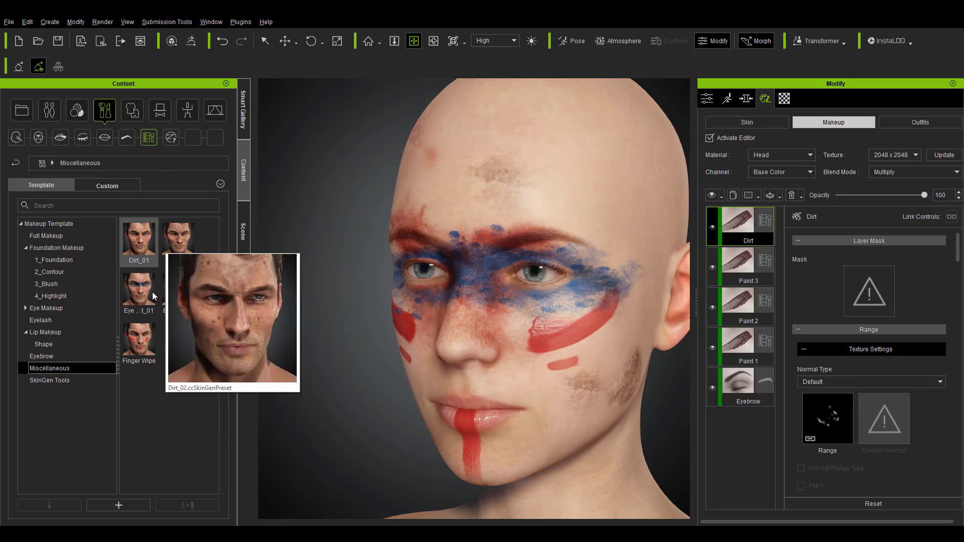
Hide the Paint 3 and Paint 1 makeup layers to leave the blue eye paint and dirt showing.
left_click(712, 267)
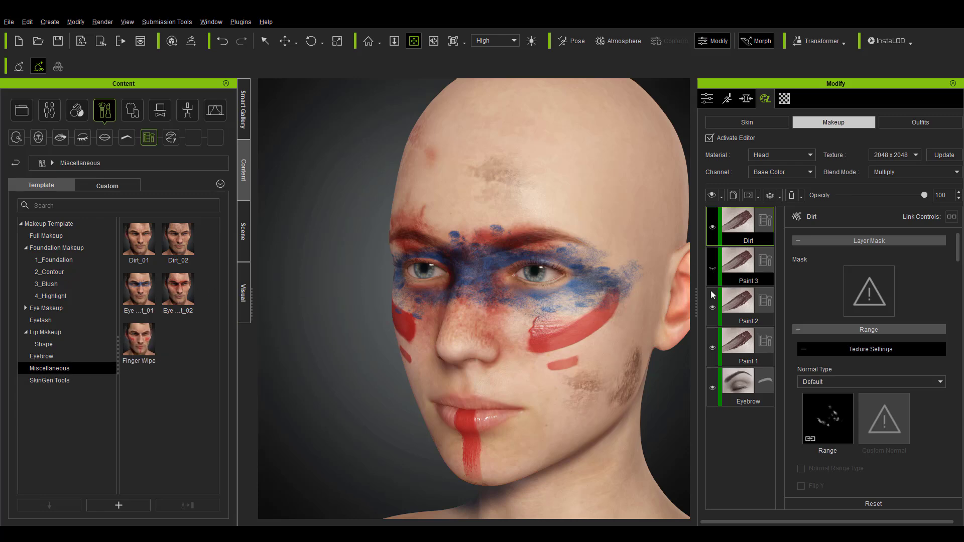
left_click(712, 346)
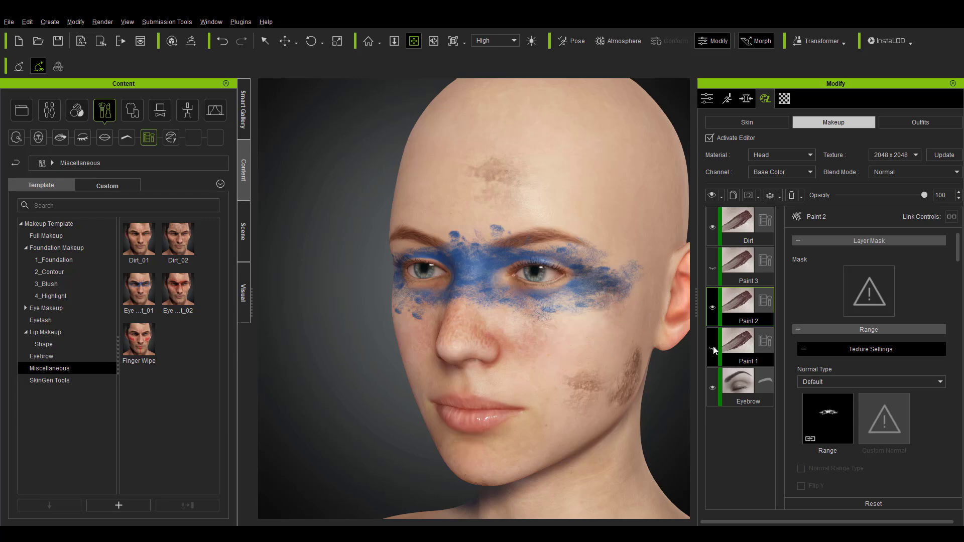
mouse_move(351, 401)
middle_mouse_down()
mouse_move(361, 366)
mouse_move(380, 413)
mouse_move(372, 391)
mouse_move(364, 420)
middle_mouse_up()
Look through the skin templates, including the Normal Effects categories and the Face templates under Skin Decal.
left_click(86, 117)
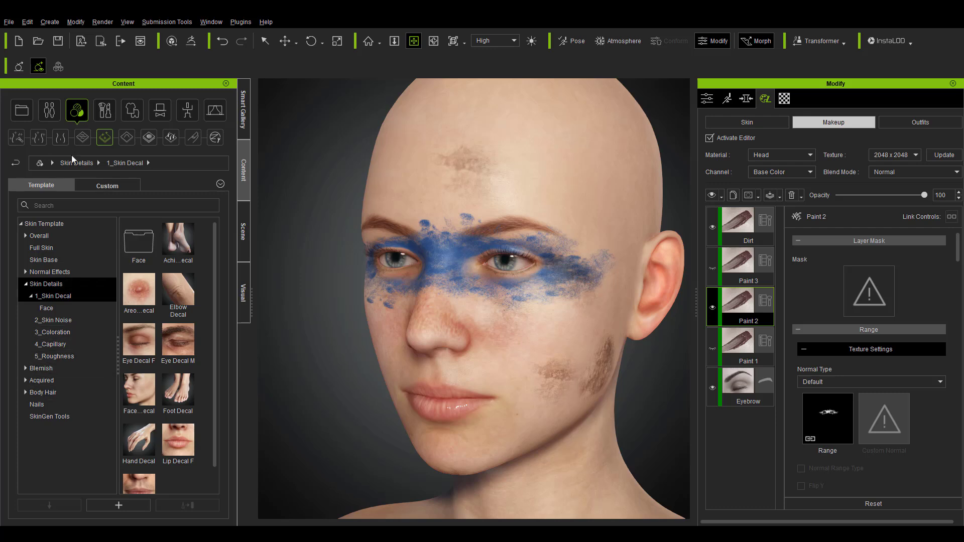
left_click(31, 260)
left_click(23, 283)
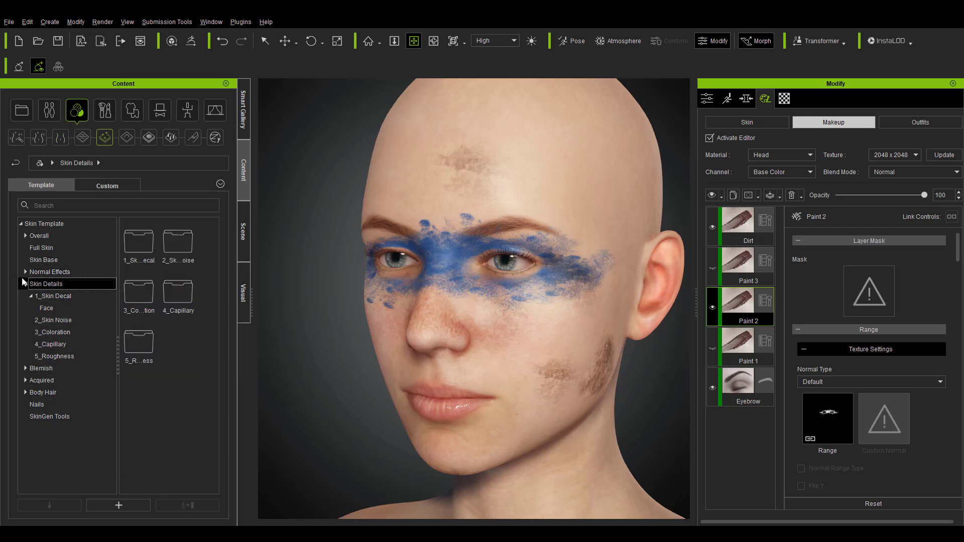
left_click(24, 273)
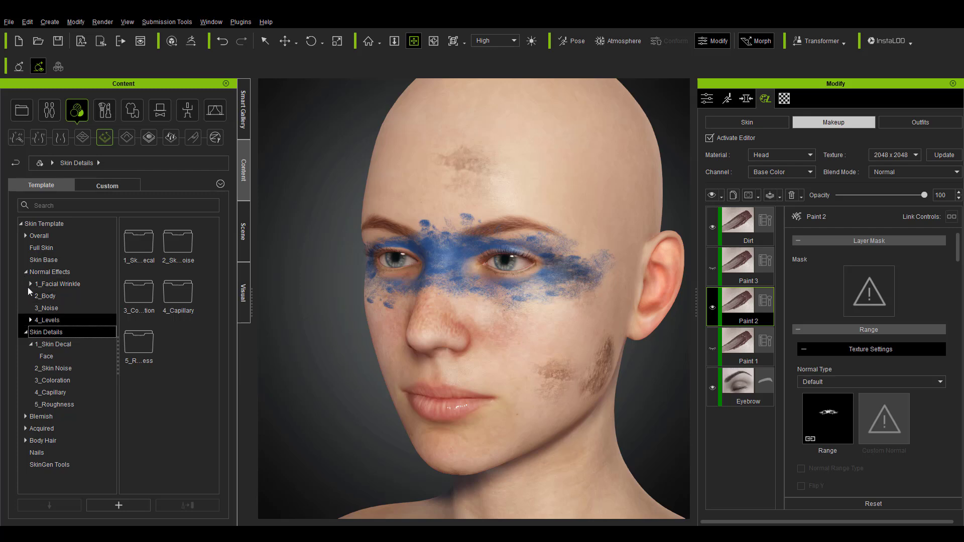
left_click(47, 343)
left_click(49, 359)
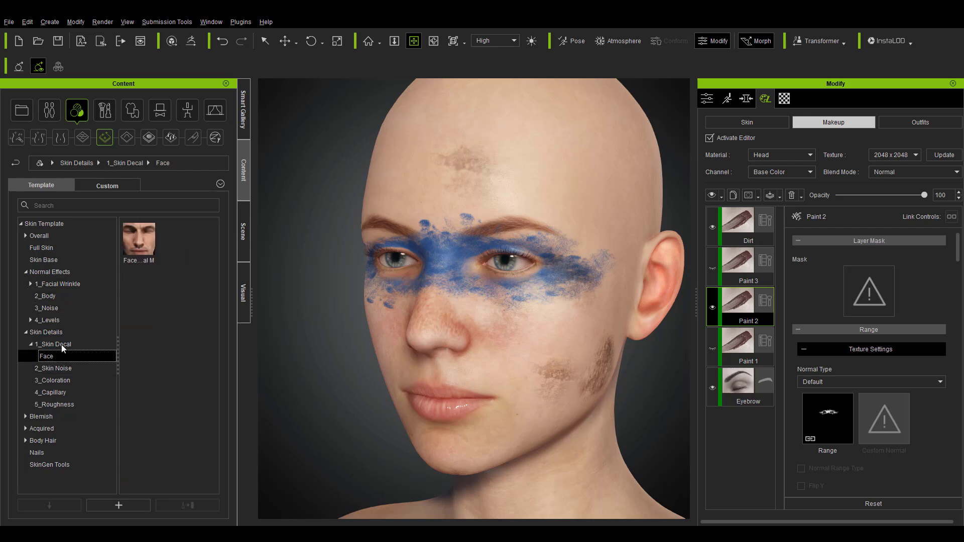
mouse_move(147, 243)
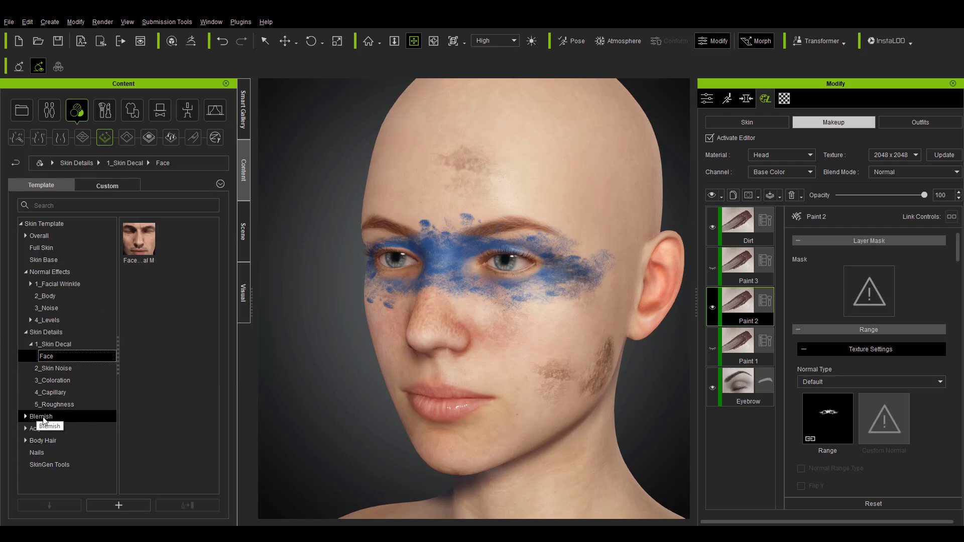
Apply the Scar Healed preset from the Acquired skin templates and add Scar Cut as a new layer.
left_click(26, 428)
scroll(47, 427, "down", 2)
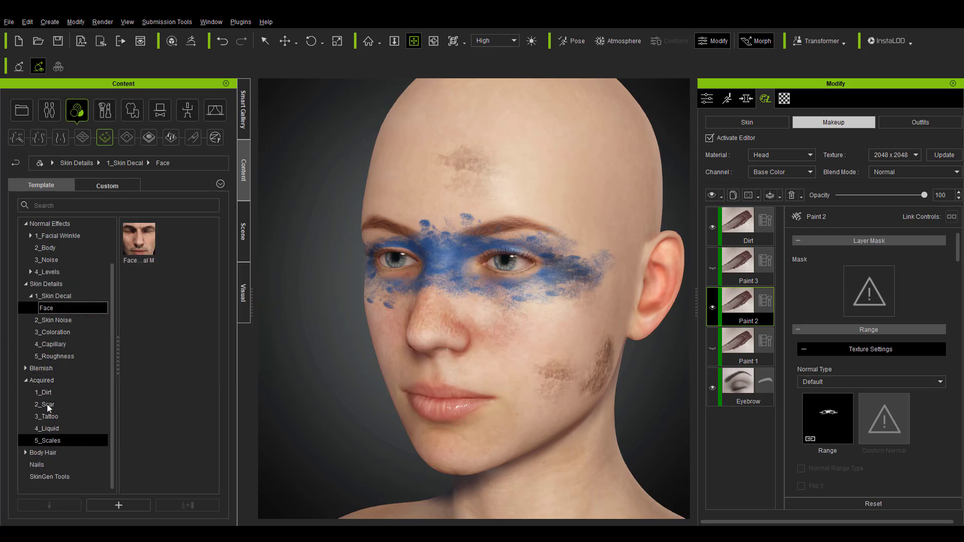
left_click(48, 406)
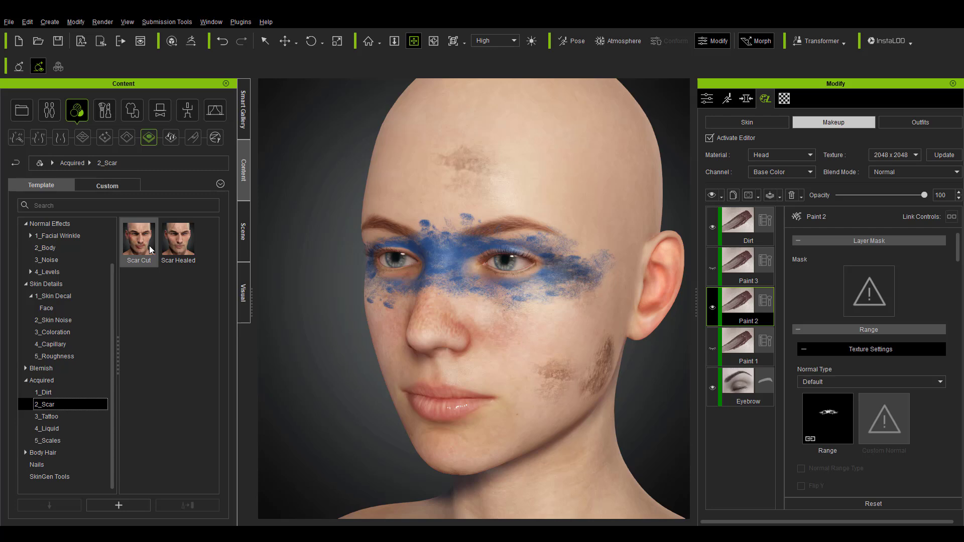
mouse_move(150, 249)
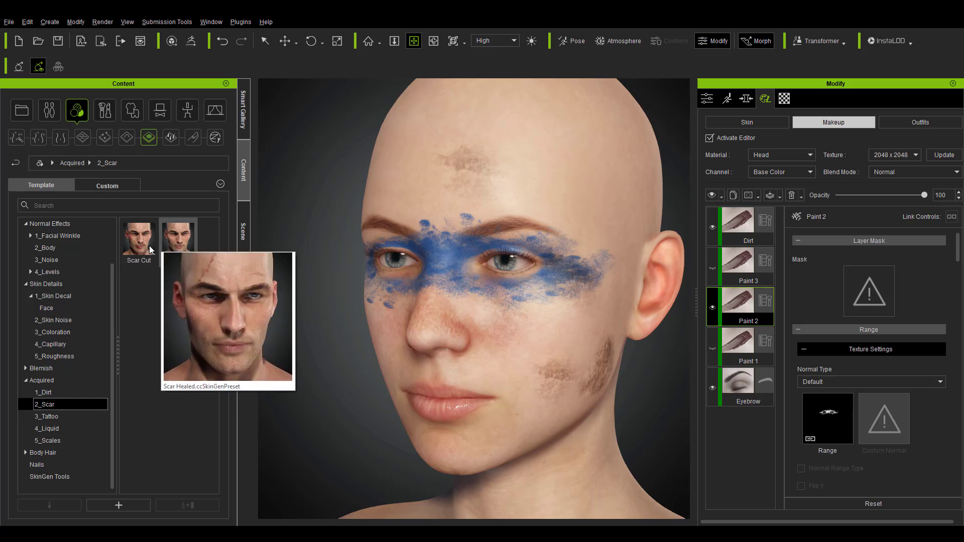
double_click(174, 242)
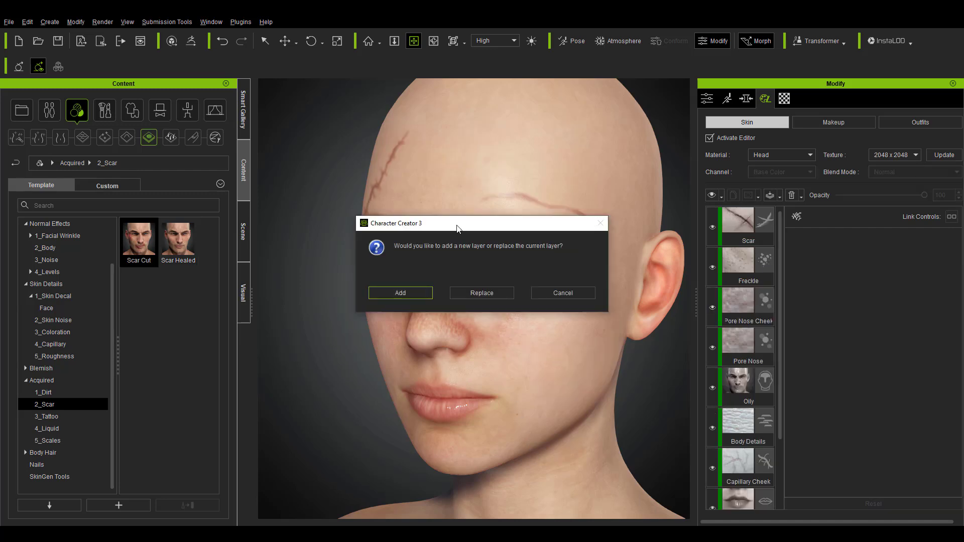
left_click_drag(458, 225, 455, 251)
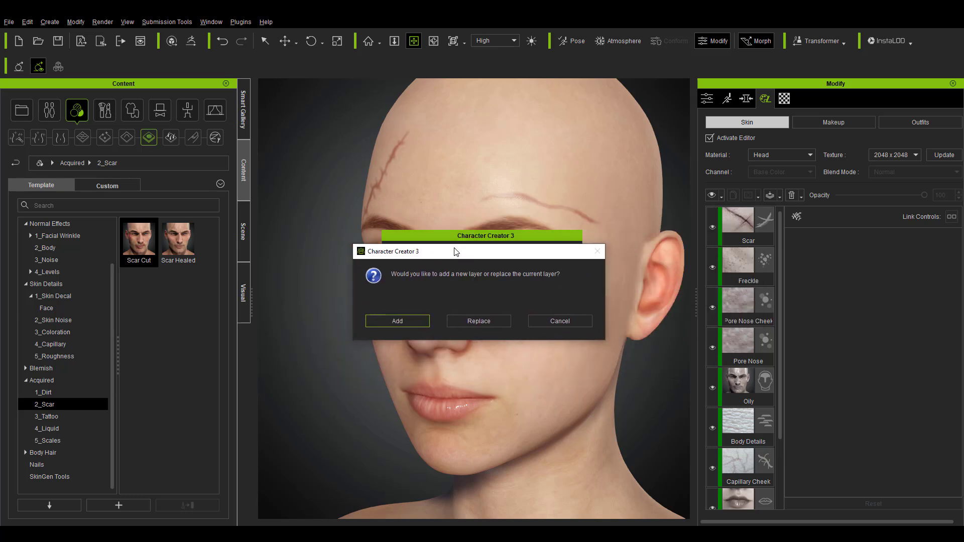
left_click(397, 321)
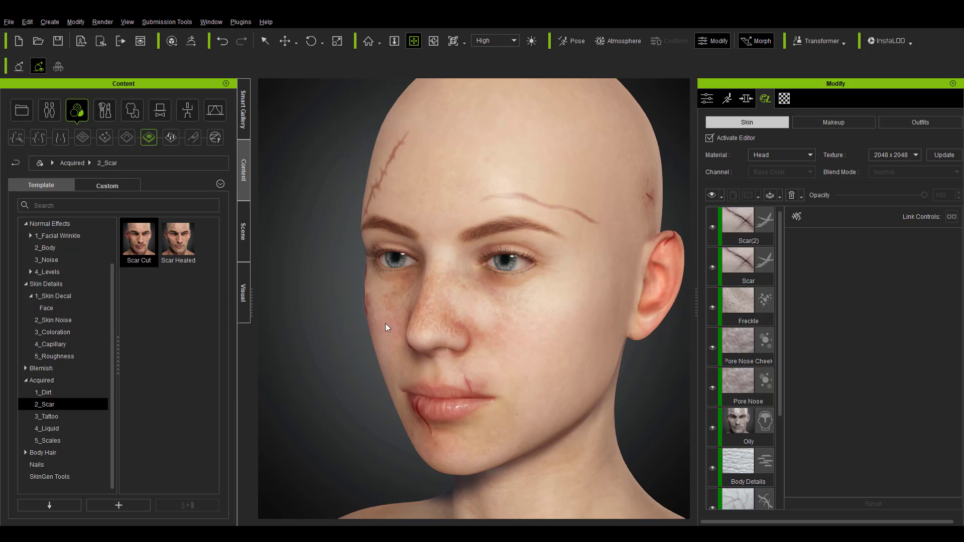
Examine the scars on the avatar's face, chest and arm.
scroll(461, 254, "down", 5)
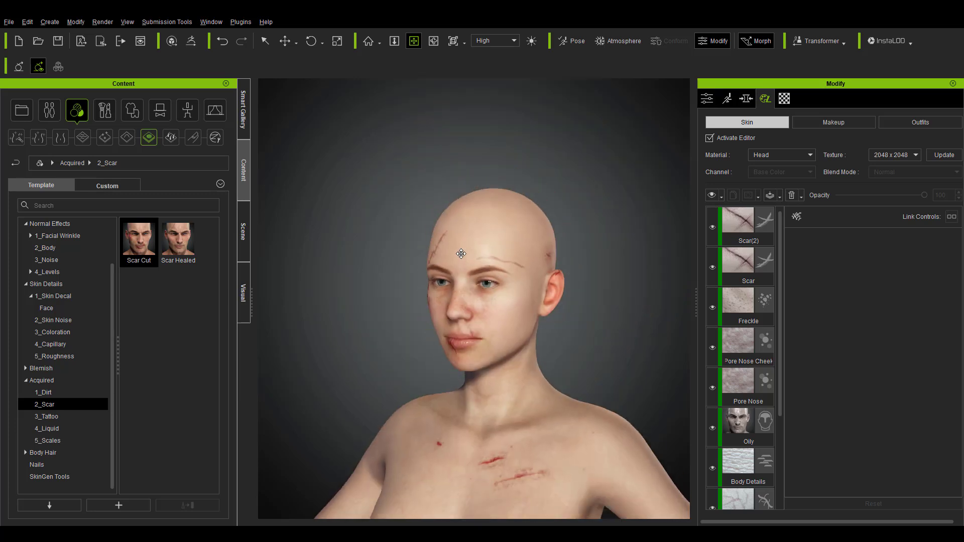
scroll(542, 318, "up", 2)
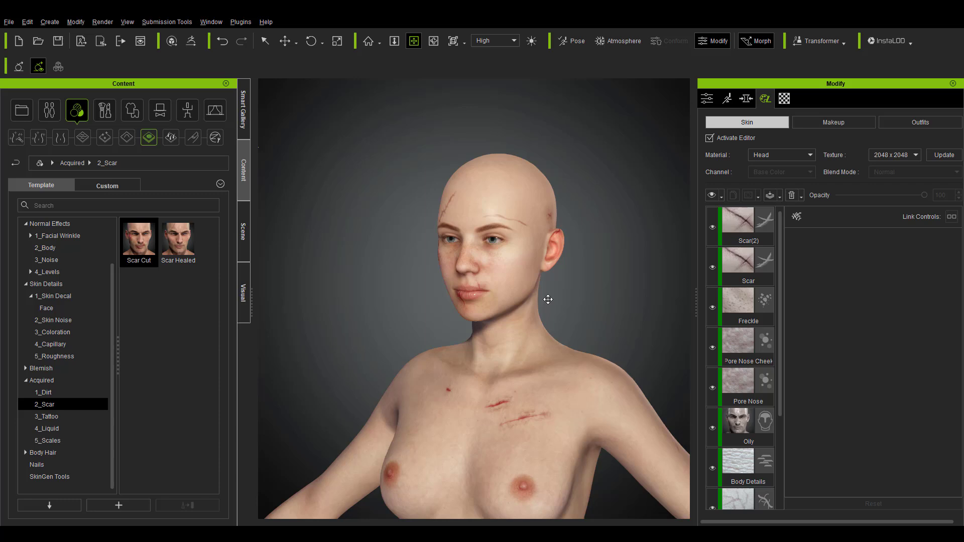
scroll(548, 299, "up", 2)
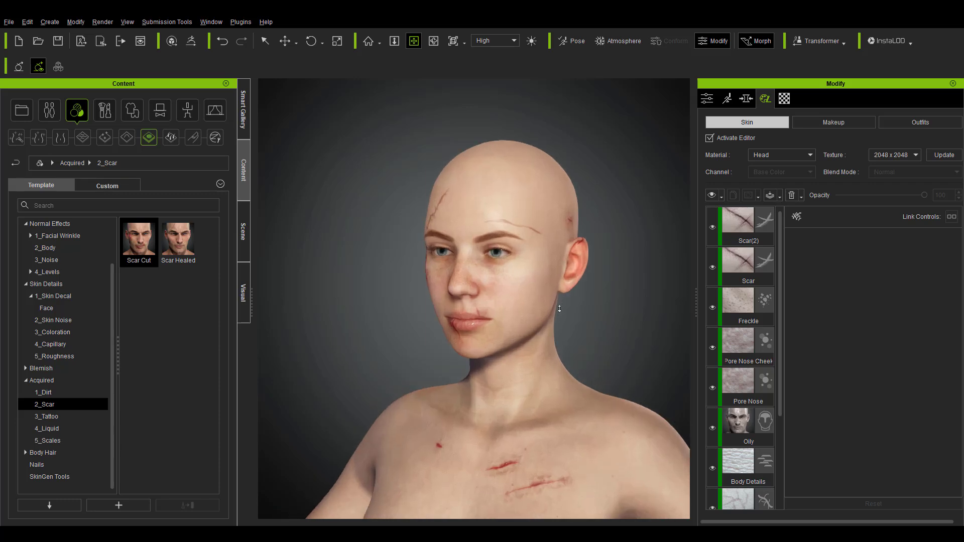
scroll(502, 284, "down", 2)
scroll(540, 296, "up", 2)
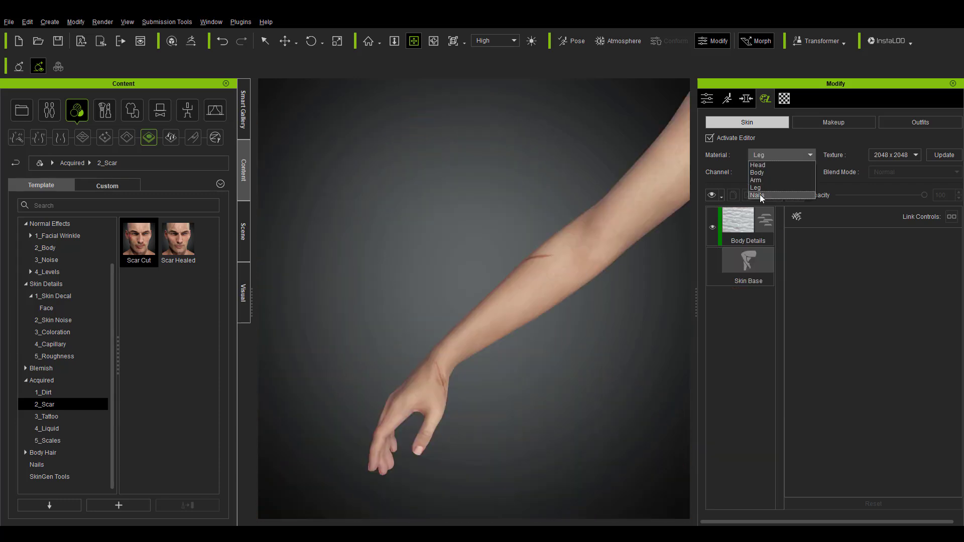
Switch the Material to Nails, select its Skin Base layer, and inspect the Nails templates and Body Type options.
left_click(760, 194)
middle_click_drag(412, 423, 560, 350)
left_click(737, 223)
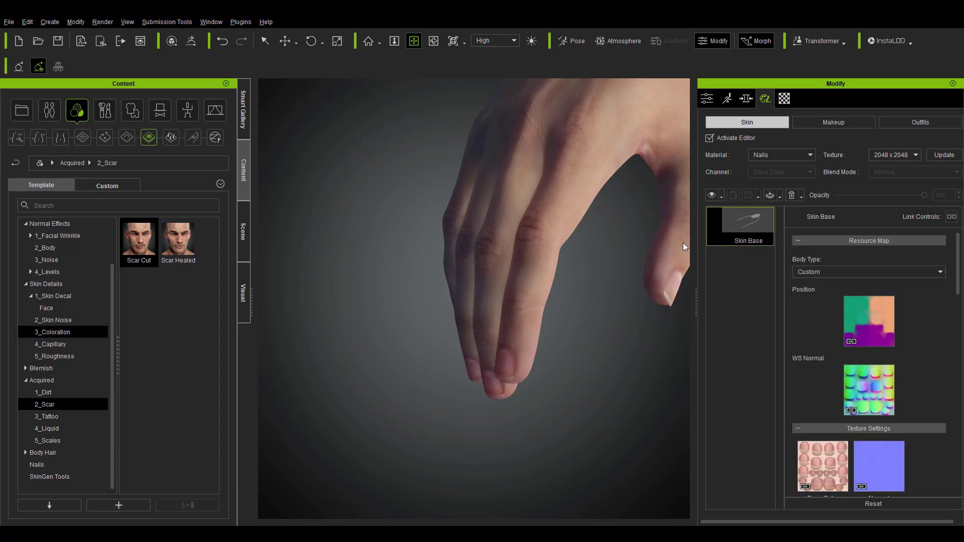
left_click(47, 464)
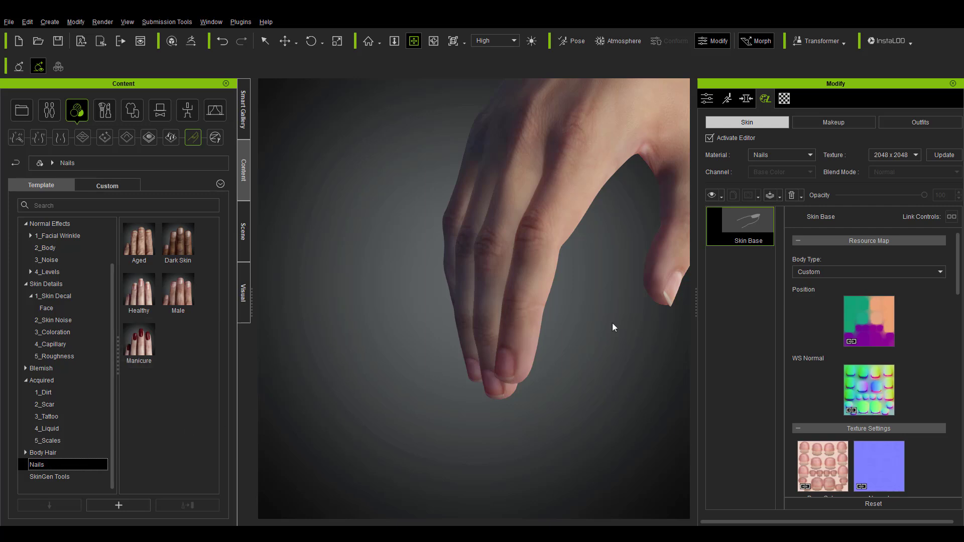
left_click(821, 272)
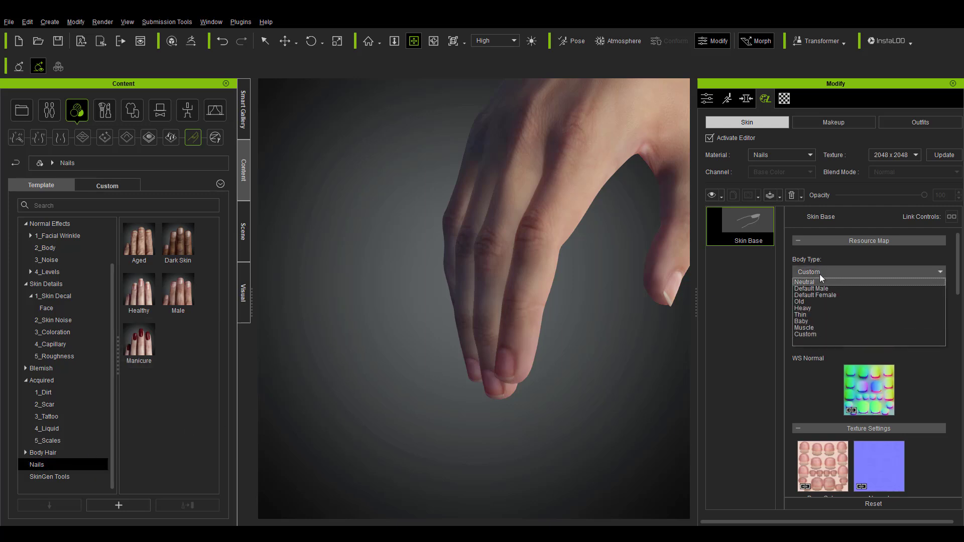
left_click(799, 389)
Set the nails' Base Color Brightness to -0.08 and Metallic Brightness to -0.13.
scroll(799, 389, "down", 5)
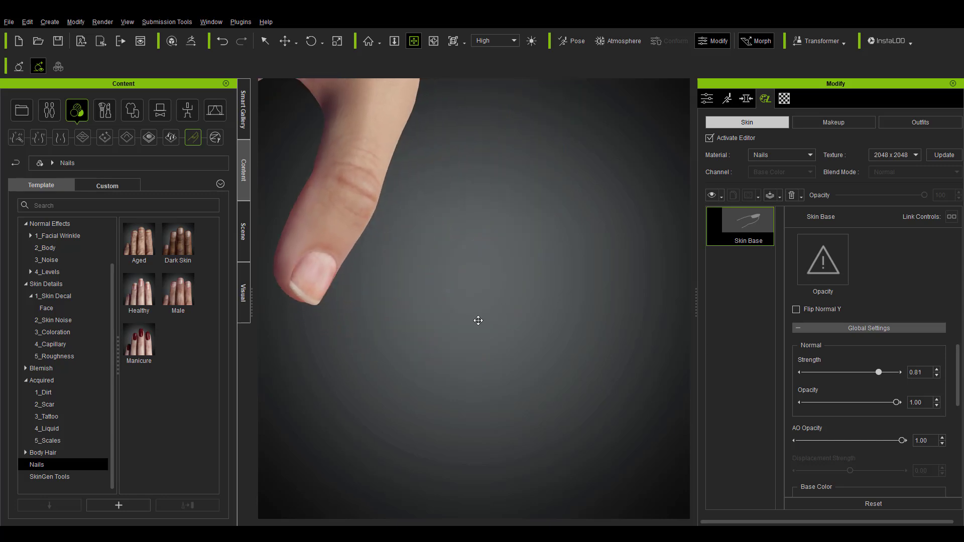
scroll(796, 355, "down", 5)
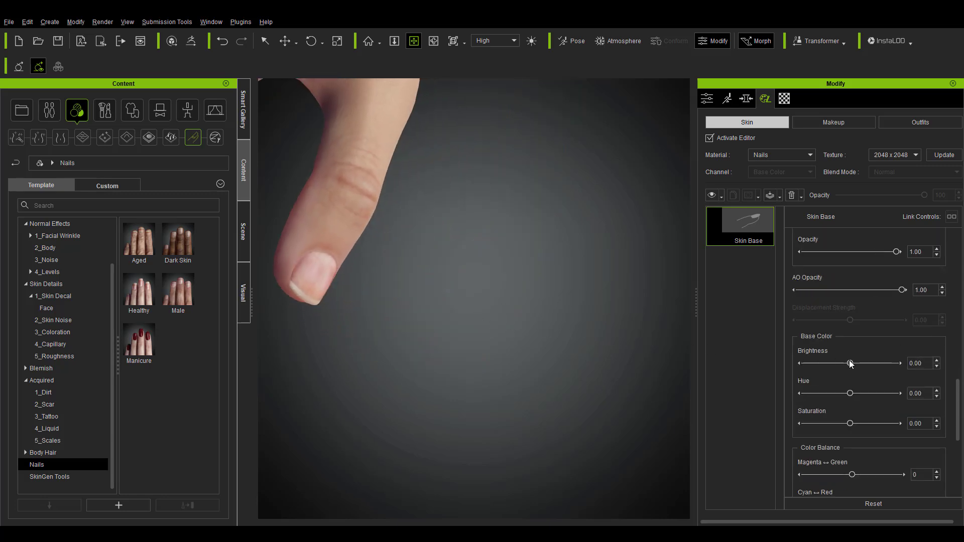
mouse_move(849, 361)
left_mouse_down()
mouse_move(902, 370)
mouse_move(831, 366)
mouse_move(847, 367)
left_mouse_up()
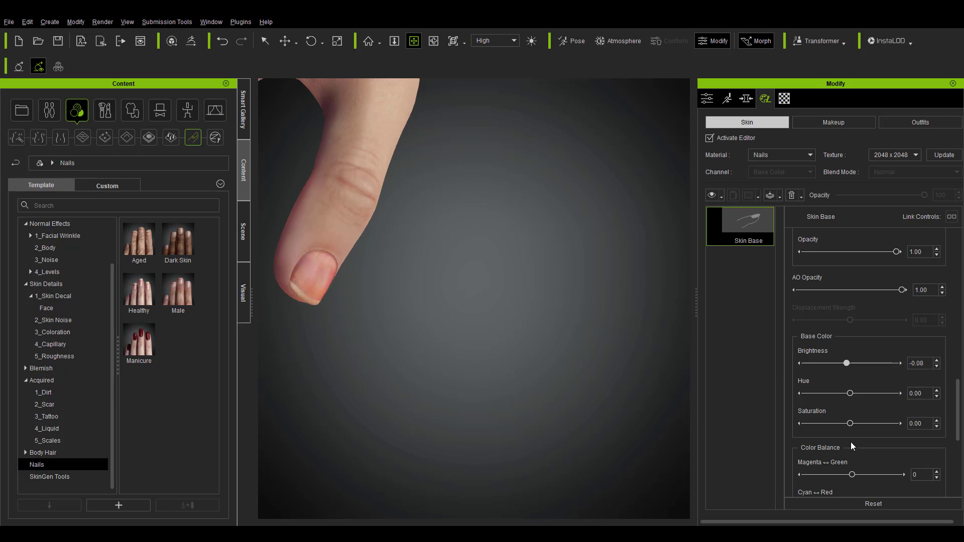
scroll(850, 442, "down", 7)
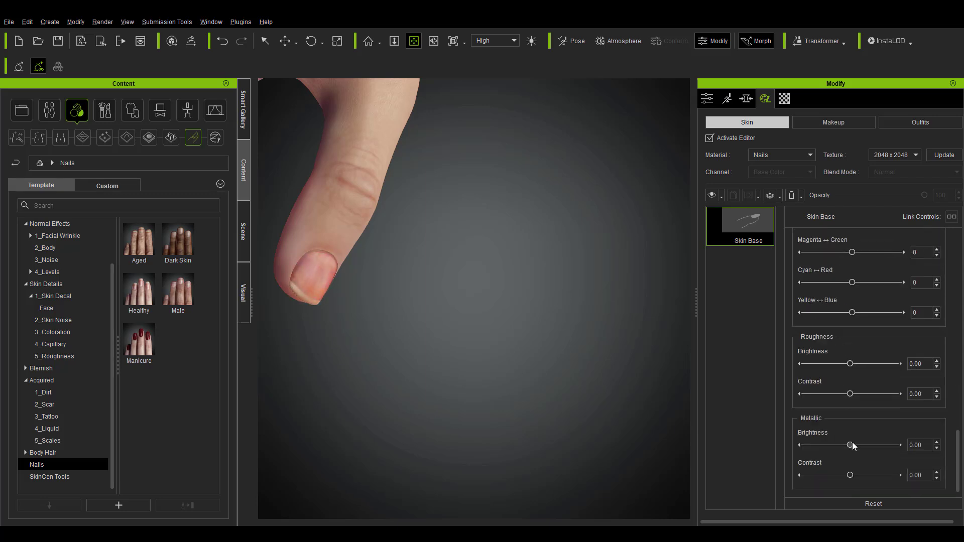
mouse_move(850, 445)
left_mouse_down()
mouse_move(895, 444)
mouse_move(844, 444)
left_mouse_up()
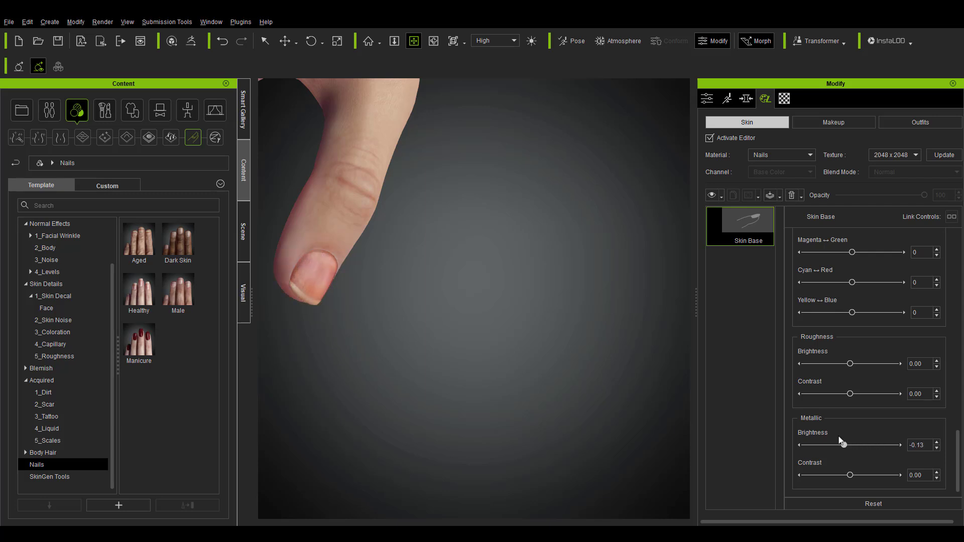
Apply the Manicure template to the avatar's nails and deactivate the skin editor.
double_click(148, 337)
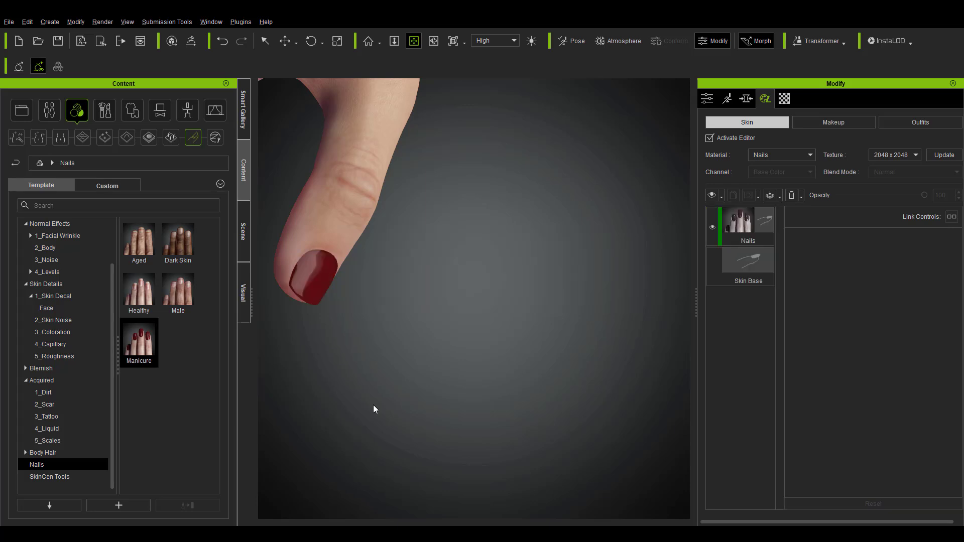
scroll(372, 405, "down", 5)
middle_click_drag(517, 230, 378, 269)
scroll(321, 364, "up", 5)
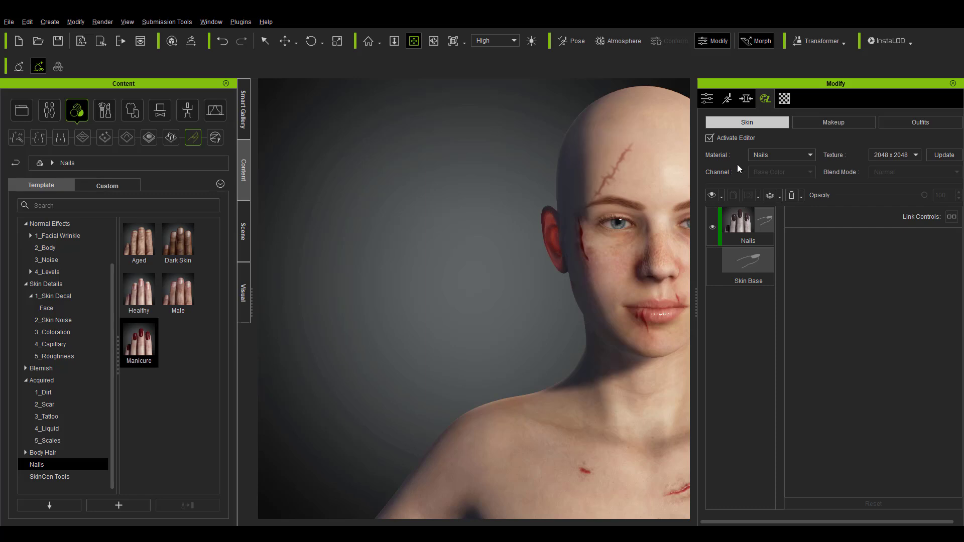
left_click(724, 139)
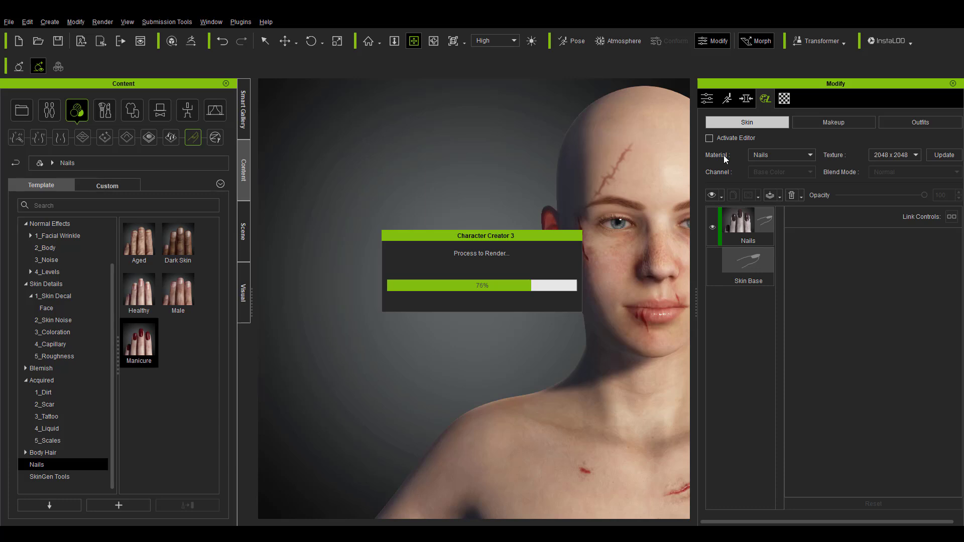
scroll(525, 278, "down", 10)
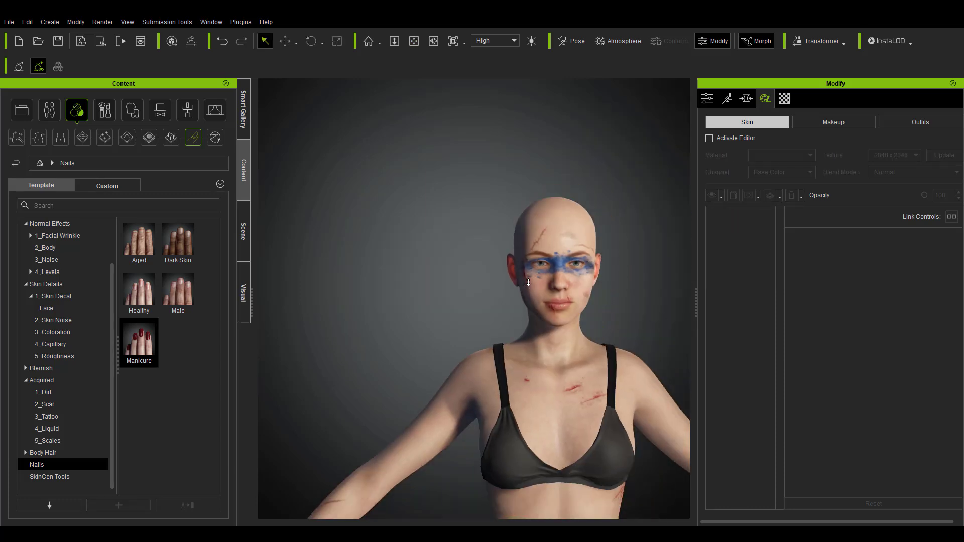
scroll(556, 442, "up", 3)
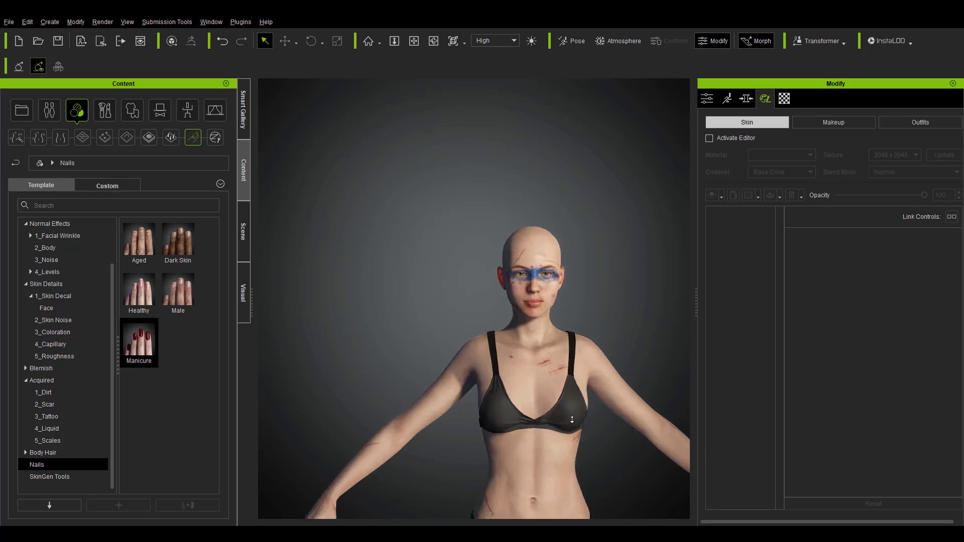
scroll(573, 411, "up", 3)
Inspect the Outfits appearance settings for the Underwear Bottoms and the Bra.
left_click(920, 126)
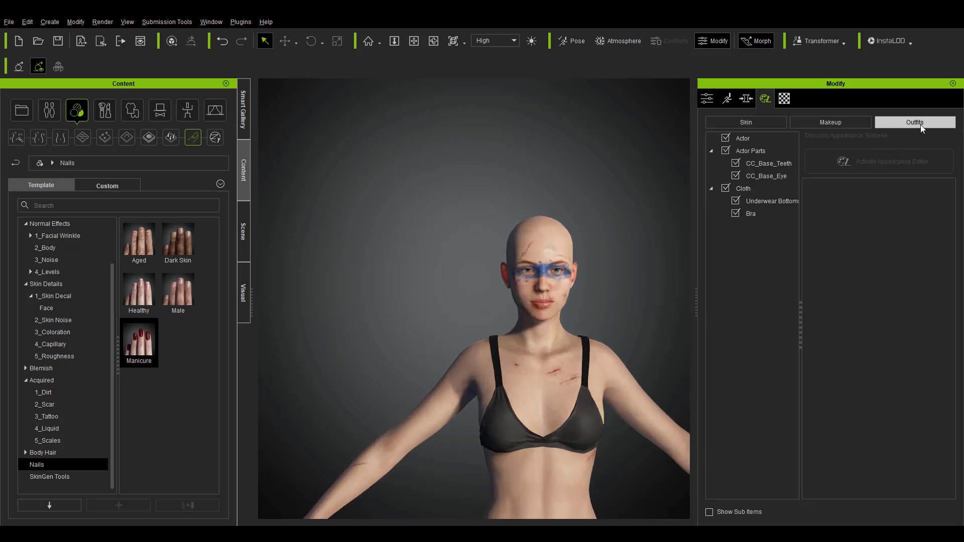
left_click(769, 170)
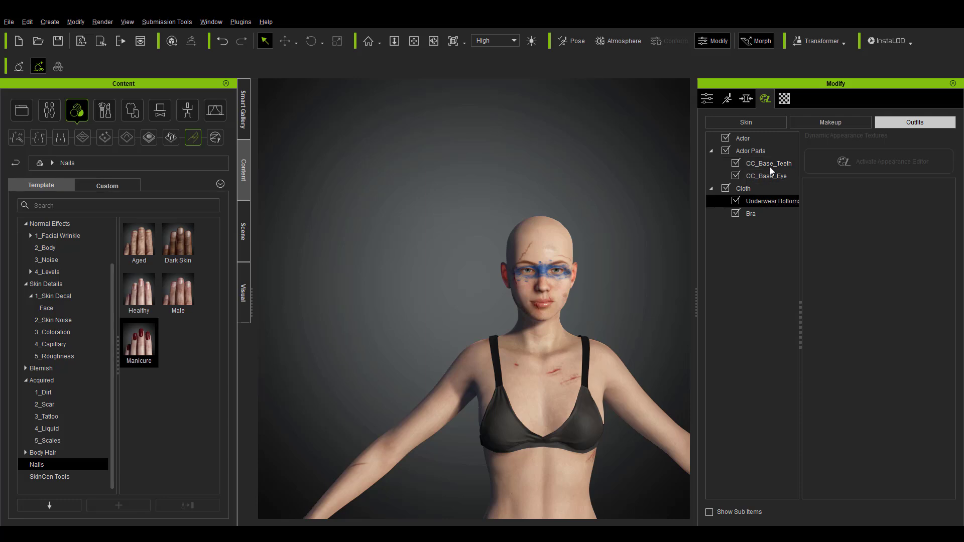
left_click(775, 201)
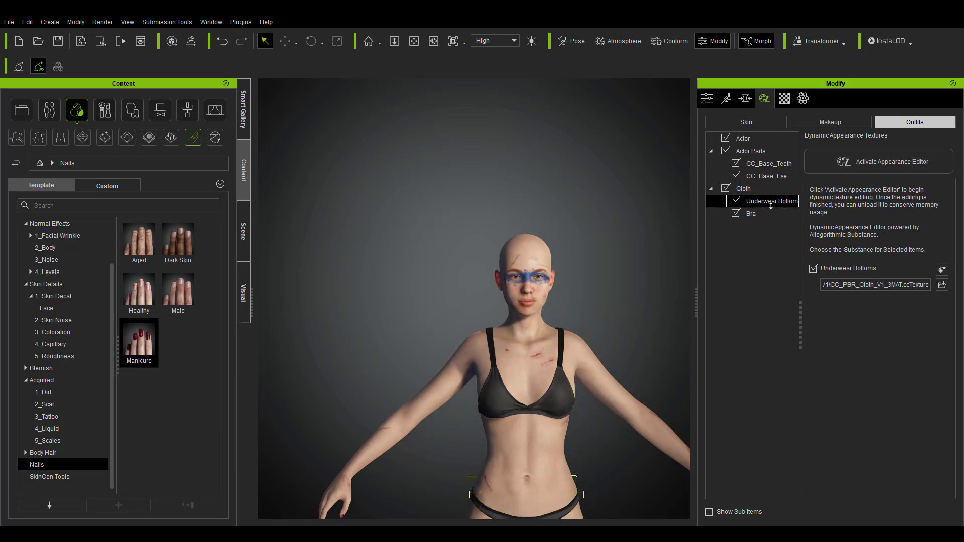
left_click(763, 214)
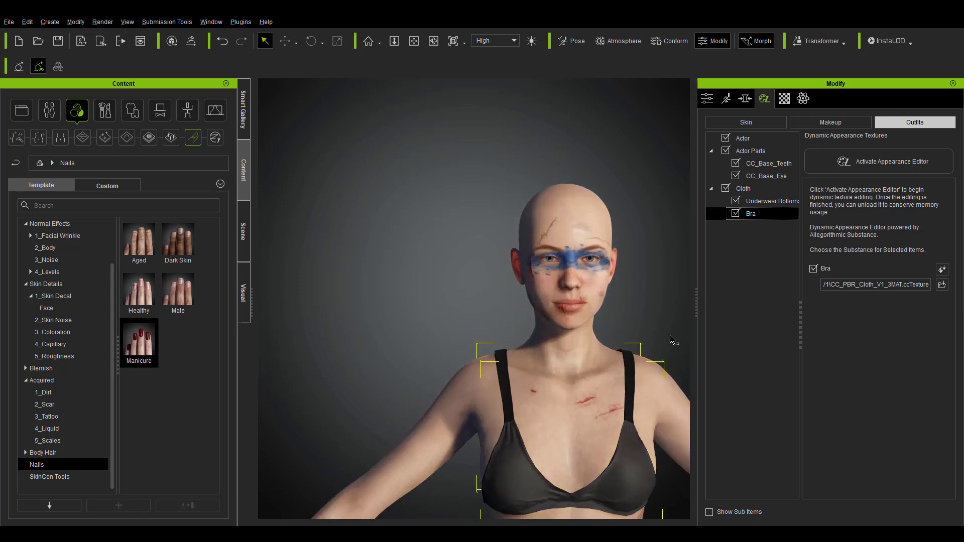
Check the SkinGen web page briefly, and examine the avatar's painted, scarred face up close from the front and the side.
key("alt+Tab")
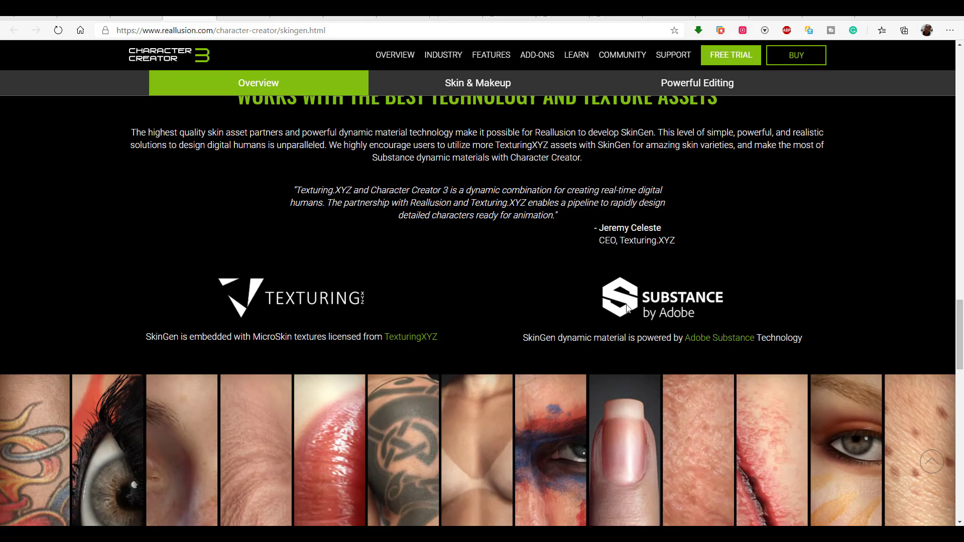
key("alt+Tab")
scroll(627, 309, "up", 5)
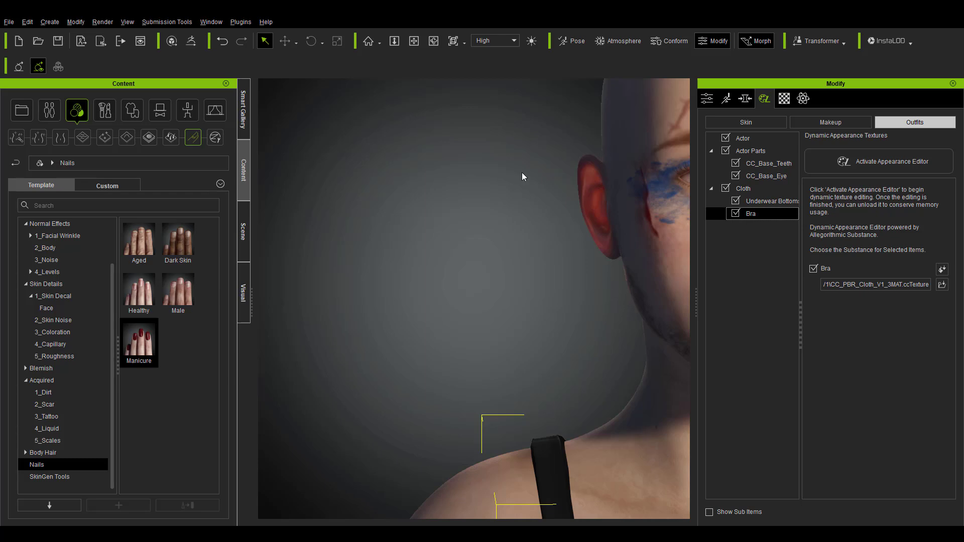
left_click(413, 40)
scroll(370, 286, "up", 4)
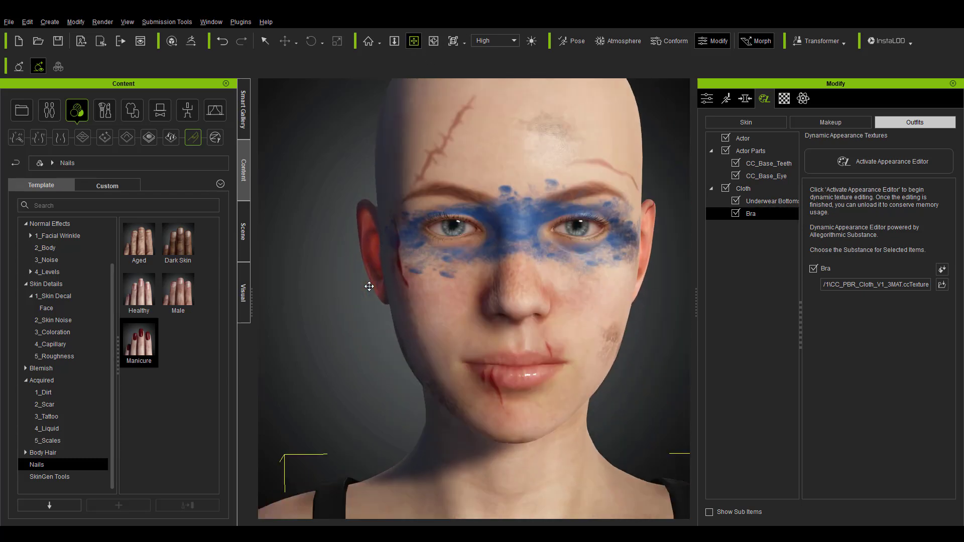
left_click_drag(595, 363, 469, 201)
scroll(468, 201, "down", 5)
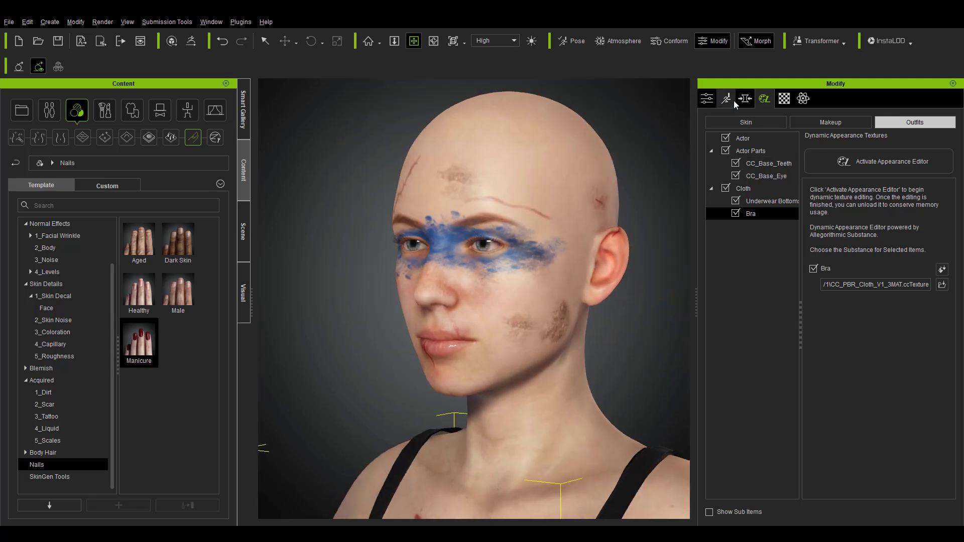
Open the Edit Facial editor from the motion settings and check the project's export options.
left_click(729, 99)
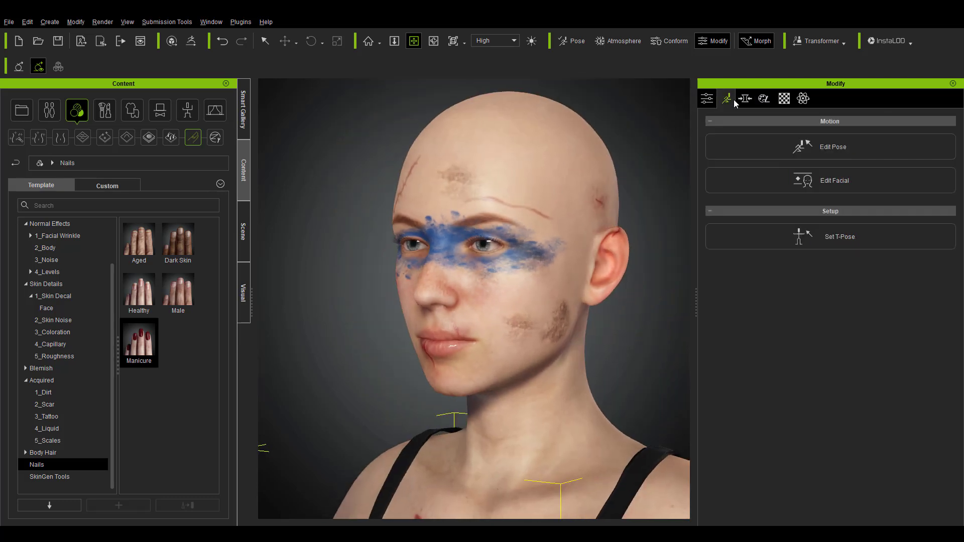
left_click(807, 183)
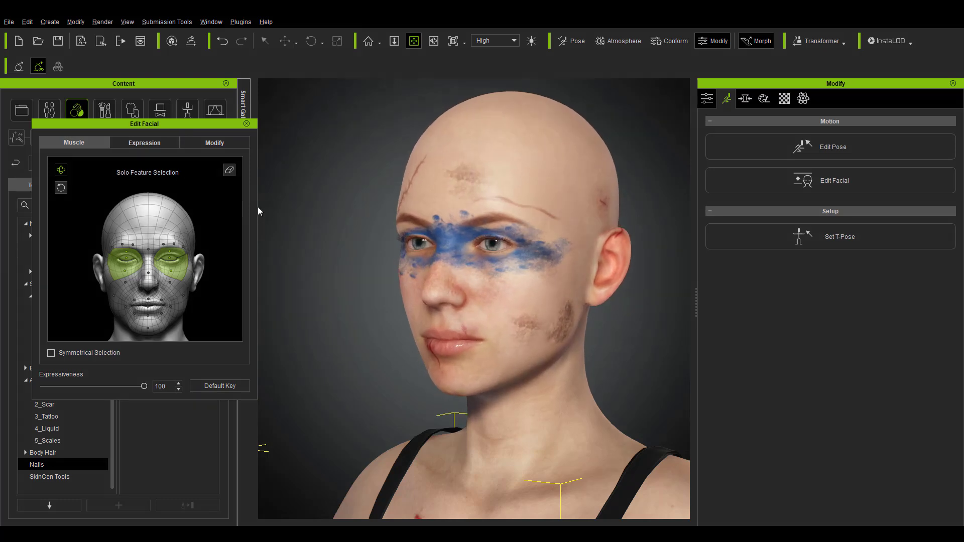
left_click(9, 23)
key("Right")
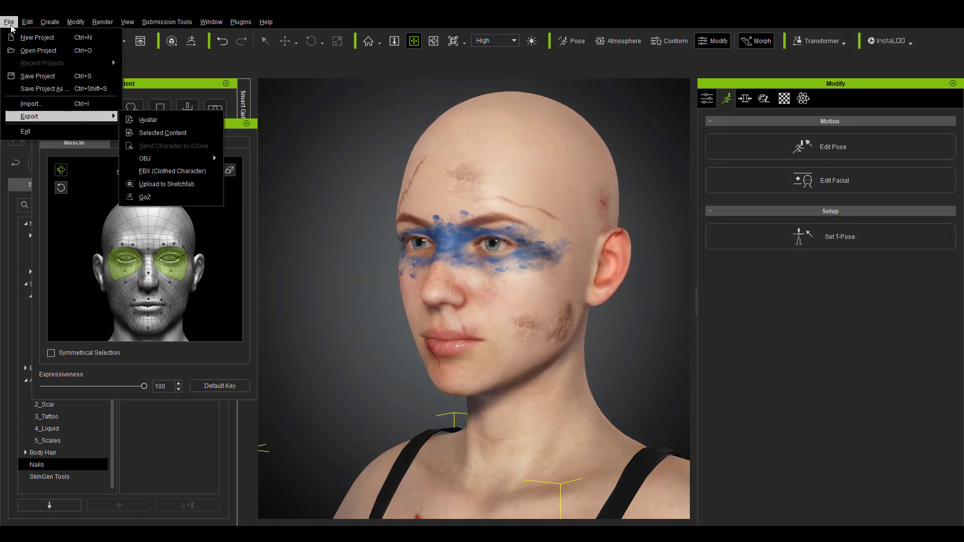
key("Escape")
key("Escape")
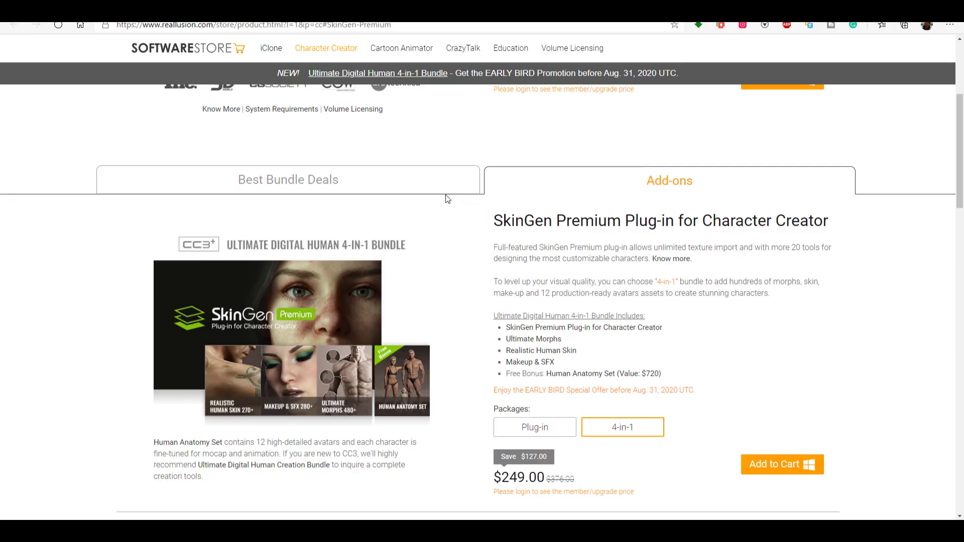
Review the Unlimited Custom Effects section of the SkinGen Premium web page, including imperfection effects and the 15-layer cap.
mouse_move(402, 42)
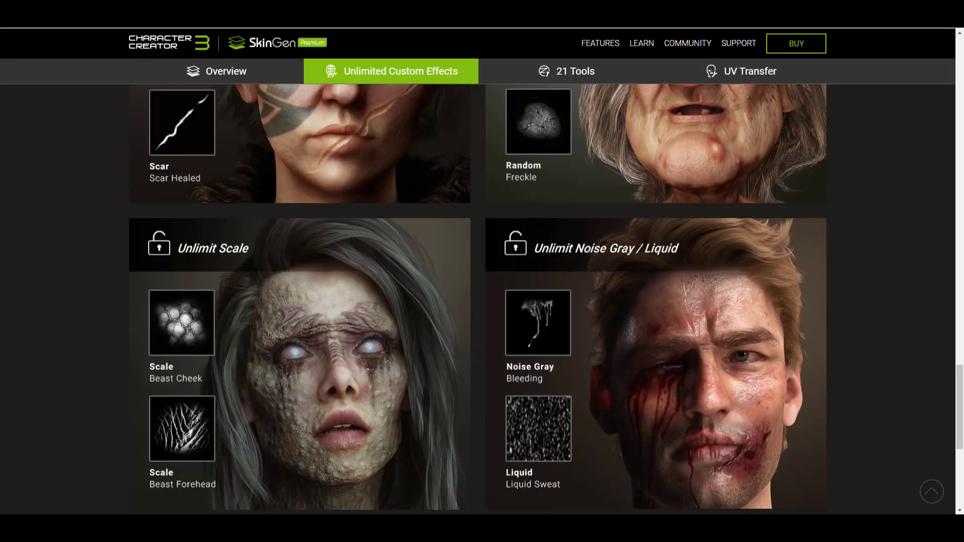
scroll(472, 281, "up", 8)
scroll(472, 281, "down", 5)
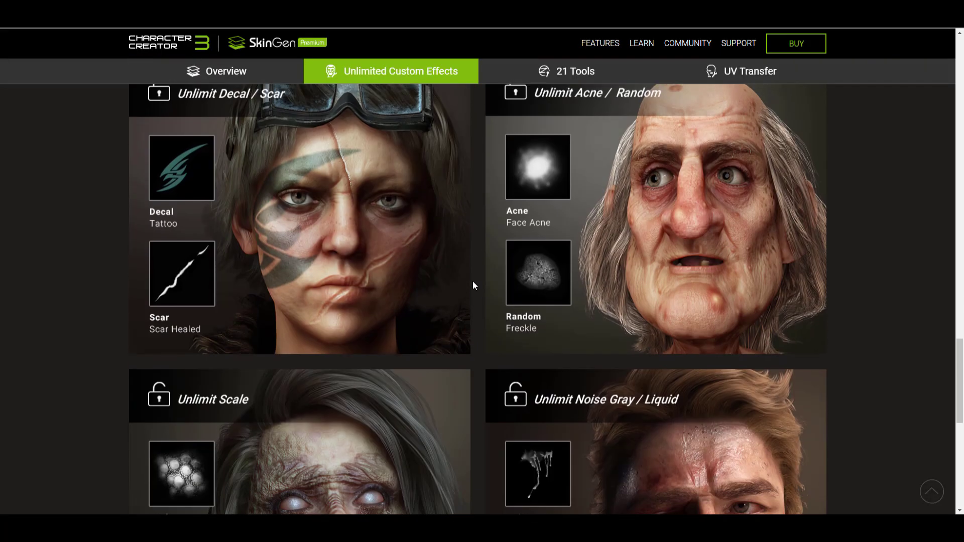
scroll(472, 281, "up", 10)
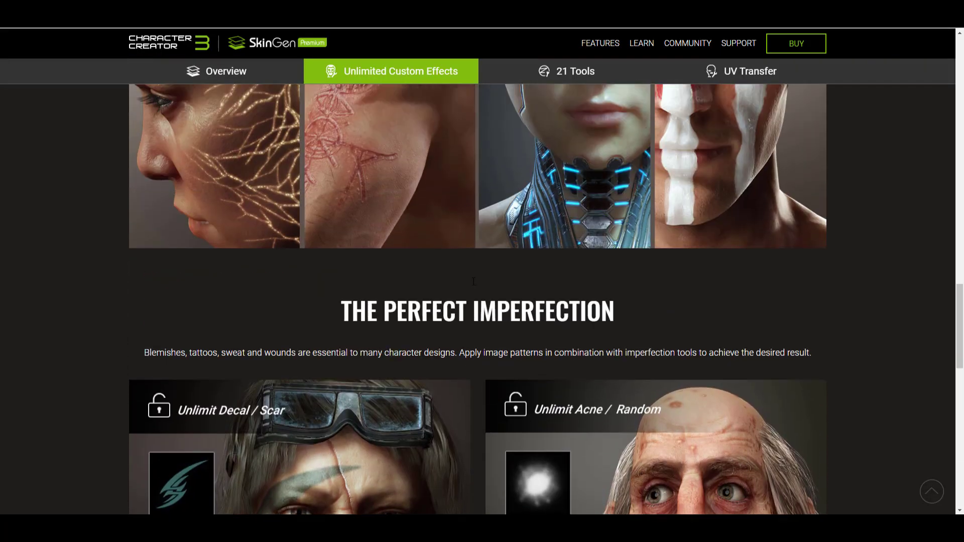
scroll(655, 255, "up", 12)
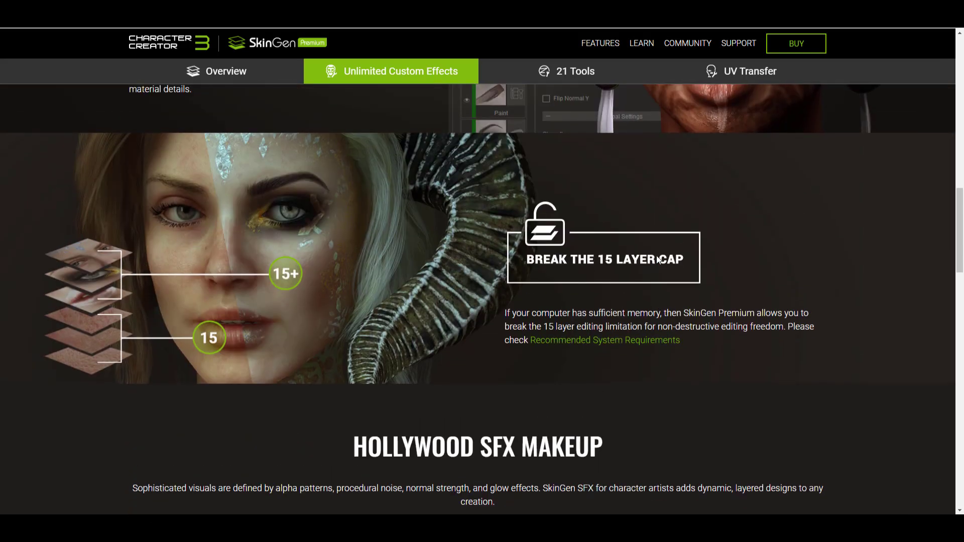
scroll(656, 255, "up", 10)
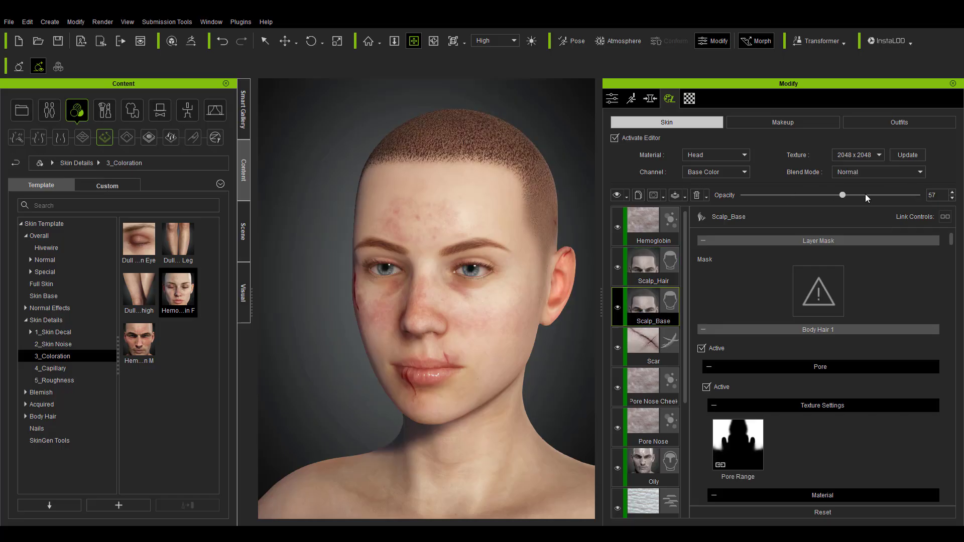
Browse the Skin Details templates, including Skin Decal and Capillary, and view the scars on the chest.
left_click(50, 344)
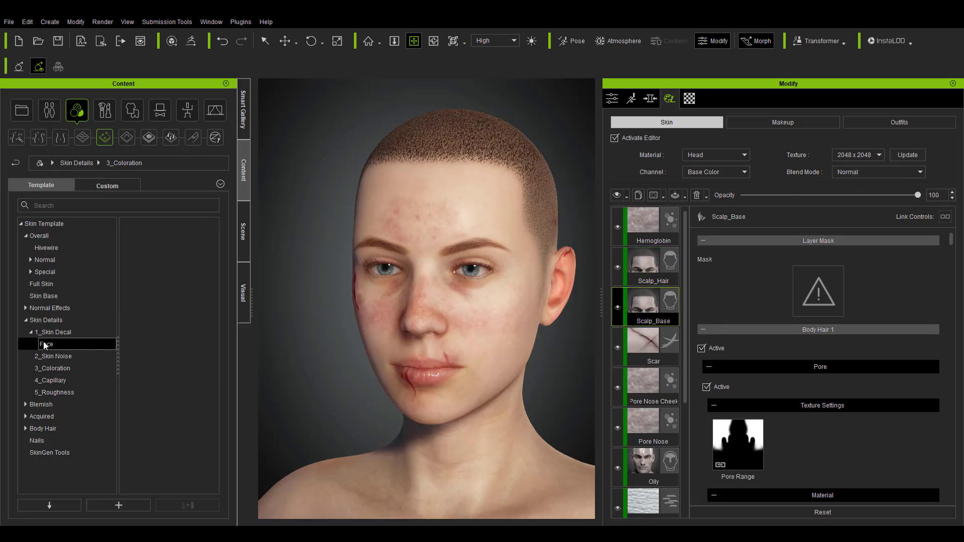
left_click(50, 368)
left_click(52, 344)
left_click(53, 332)
mouse_move(171, 251)
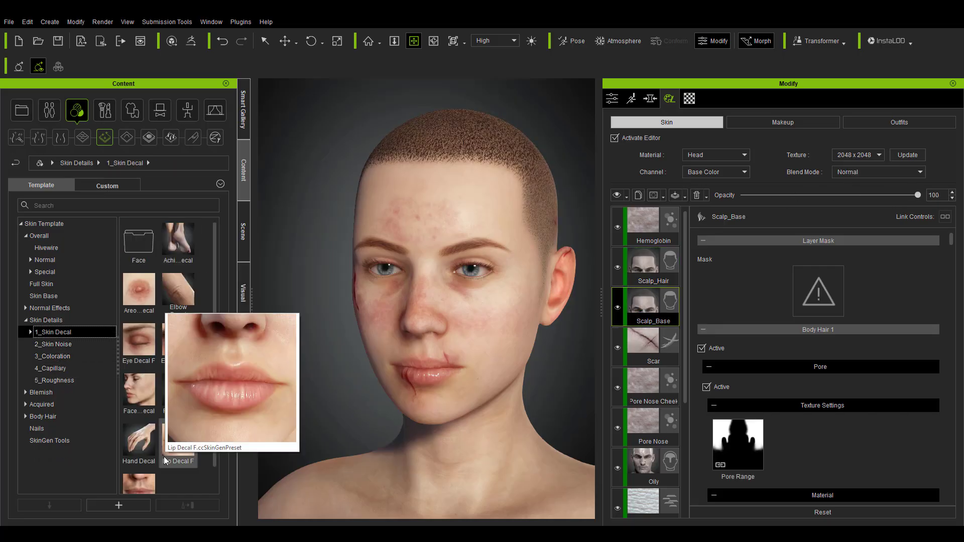
middle_click_drag(517, 192, 525, 407)
left_click(54, 380)
left_click(34, 393)
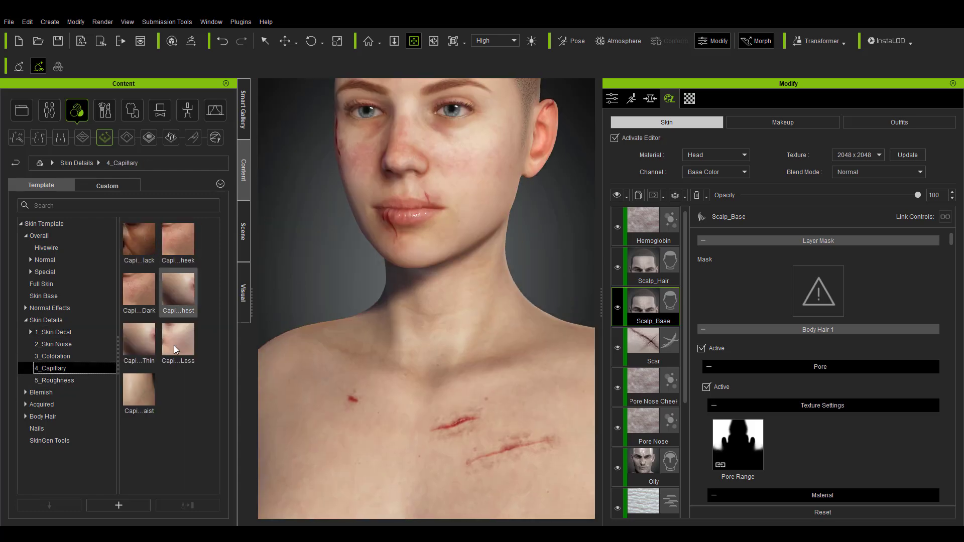
Browse the Overall skin templates down to the Normal category's Repack for CC3+ presets.
left_click(40, 284)
left_click(38, 271)
left_click(30, 271)
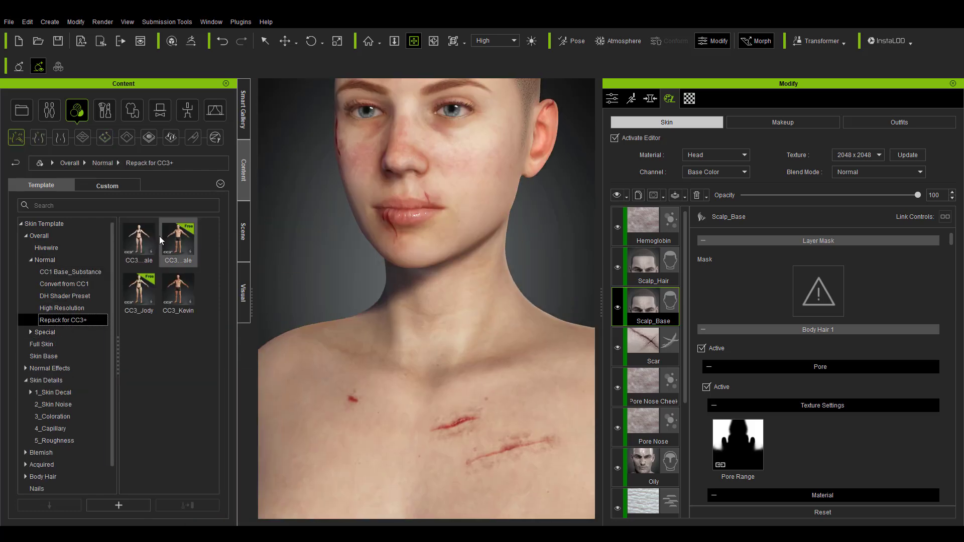
Apply the tribal warrior preset from the Full Makeup templates to the head and view the painted face.
left_click(105, 110)
left_click(38, 137)
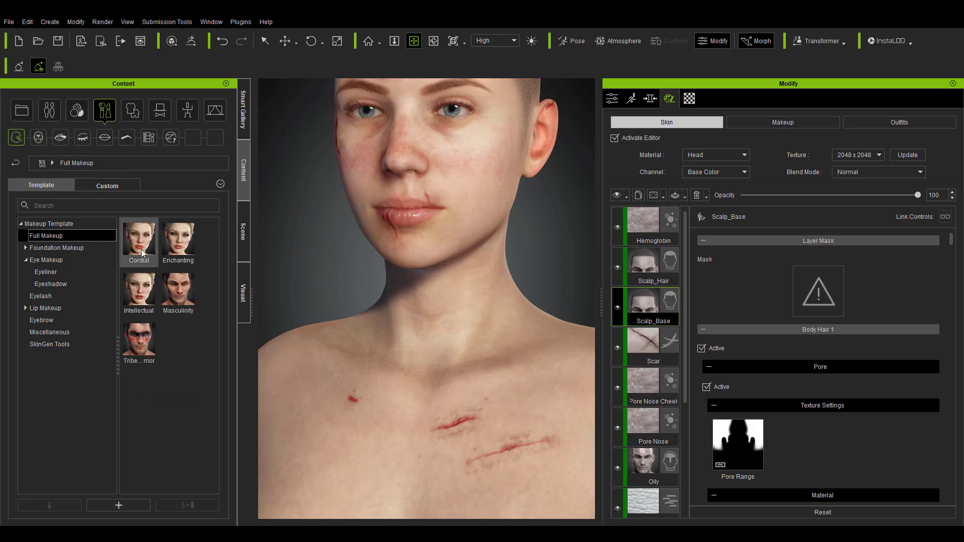
double_click(139, 340)
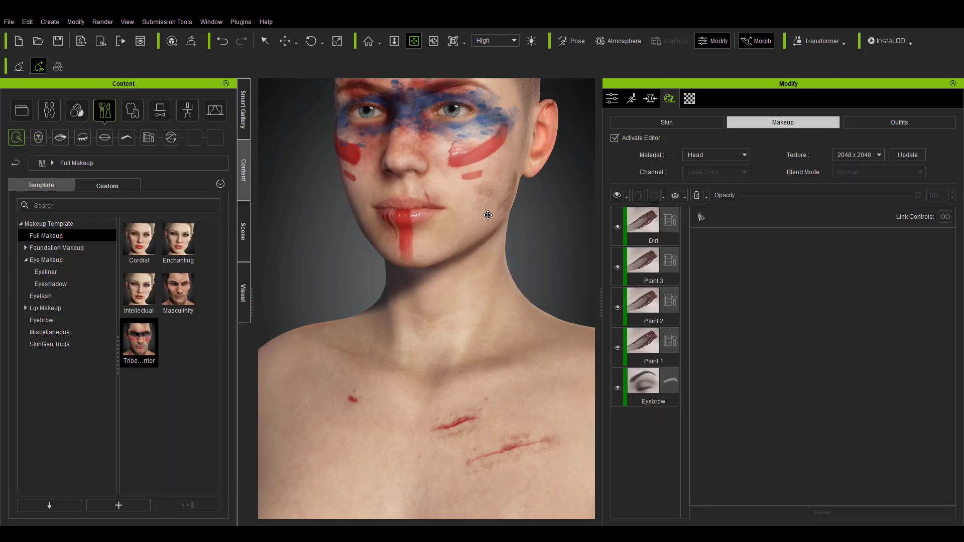
right_click_drag(488, 215, 421, 235)
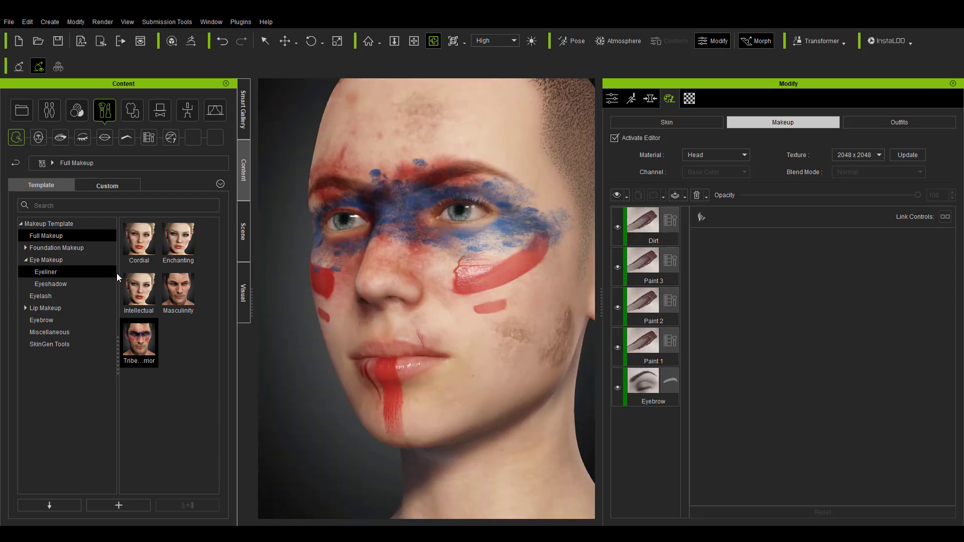
Browse the makeup templates for Foundation Makeup, Highlight, Miscellaneous and SkinGen Tools.
left_click(56, 247)
left_click(57, 296)
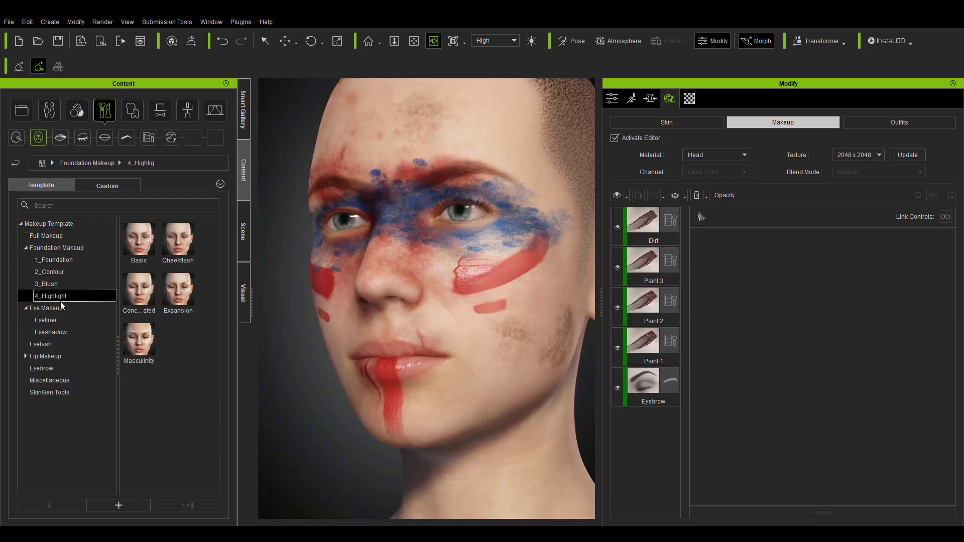
left_click(50, 380)
left_click(50, 392)
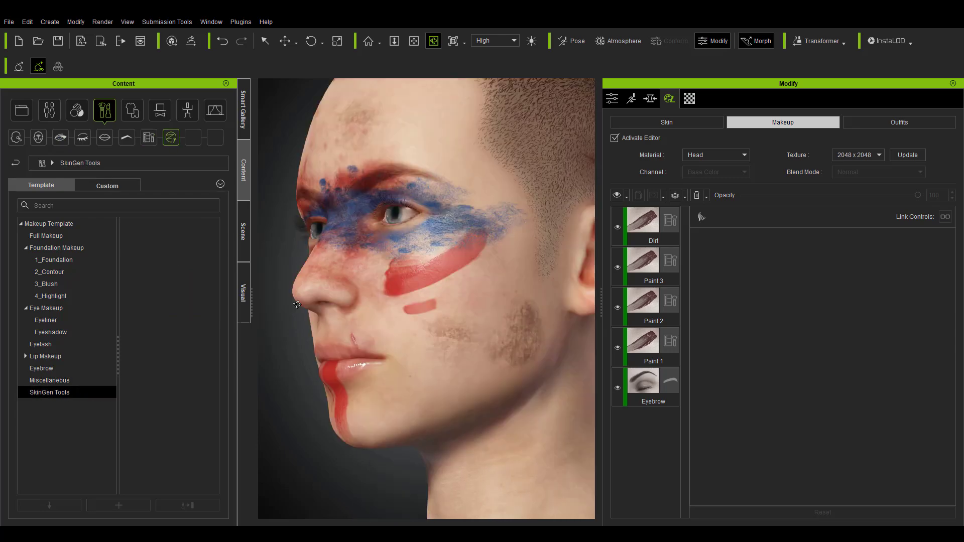